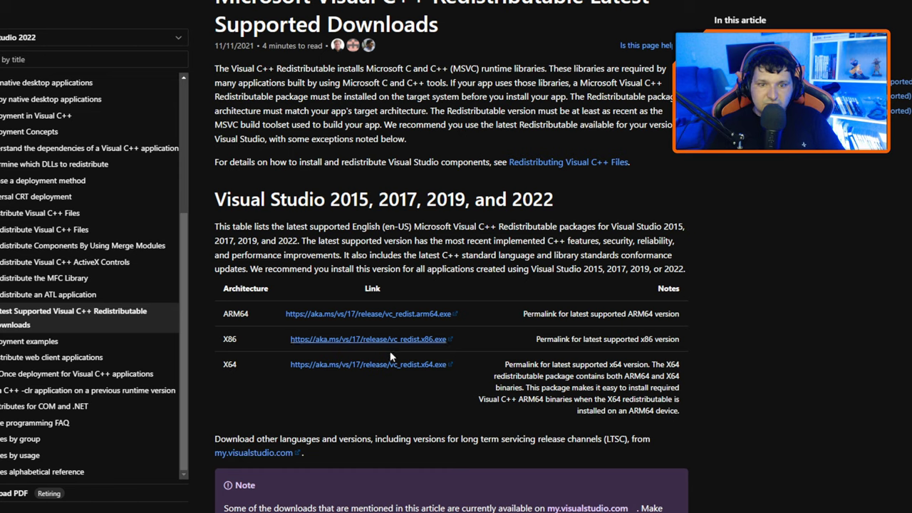
Close the Visual C++ downloads page and review the Stracker's Loader mod description, including its installation and redistributable instructions
key("ctrl+w")
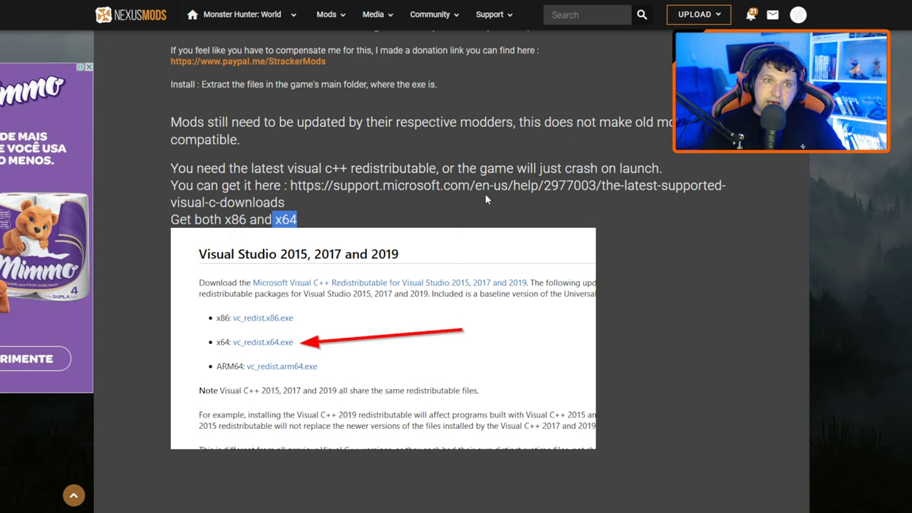
scroll(485, 195, "up", 3)
scroll(428, 178, "up", 2)
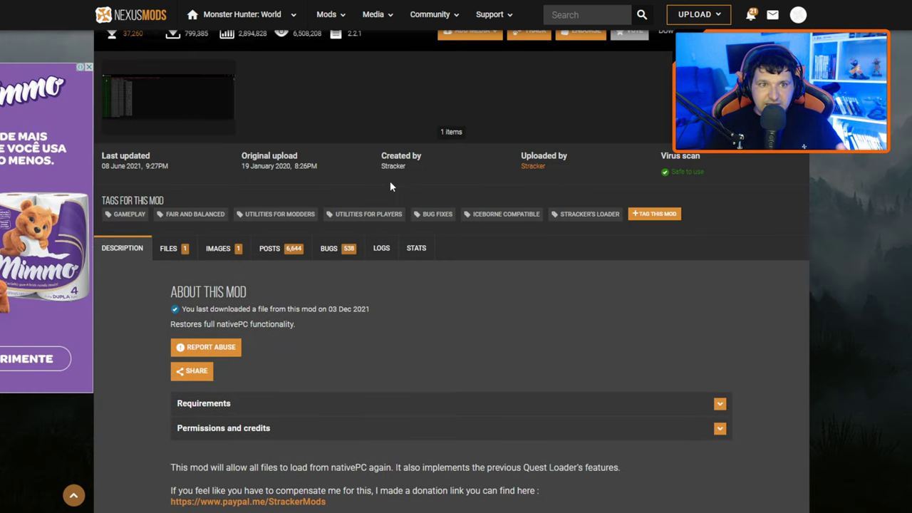
scroll(372, 293, "down", 1)
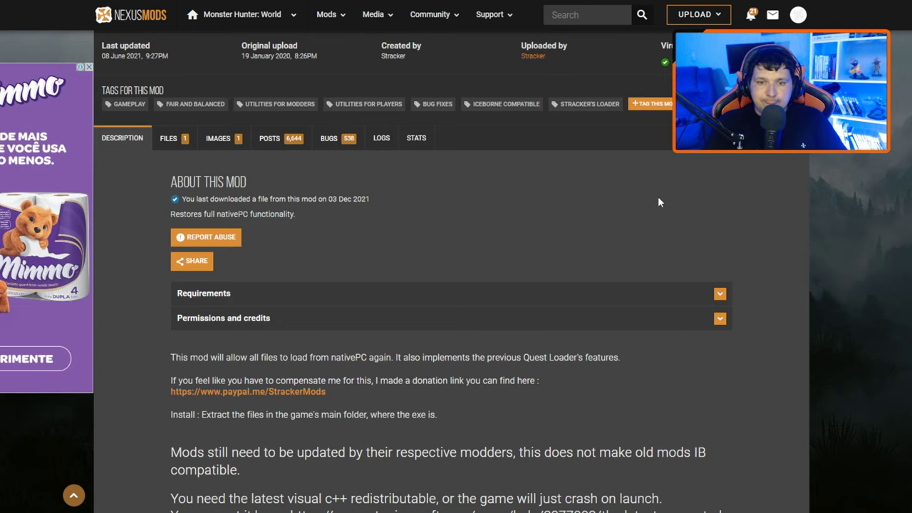
scroll(491, 264, "up", 1)
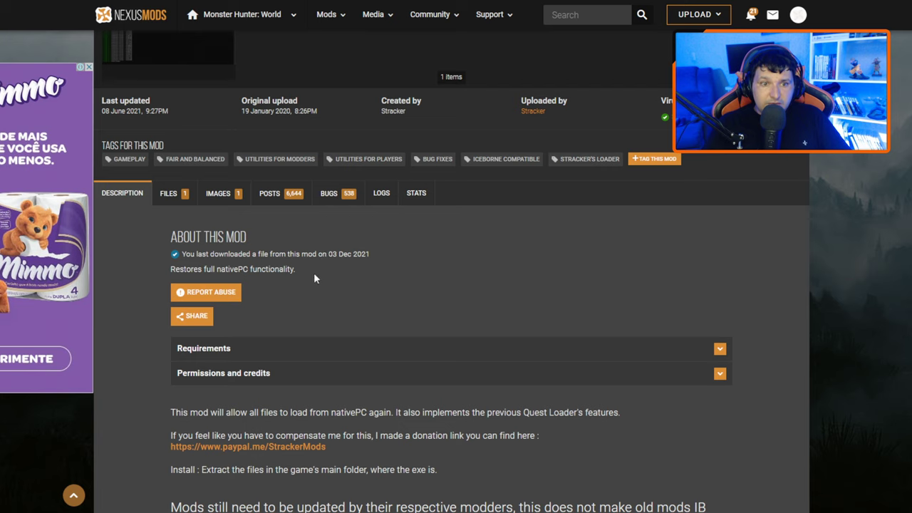
scroll(502, 285, "down", 4)
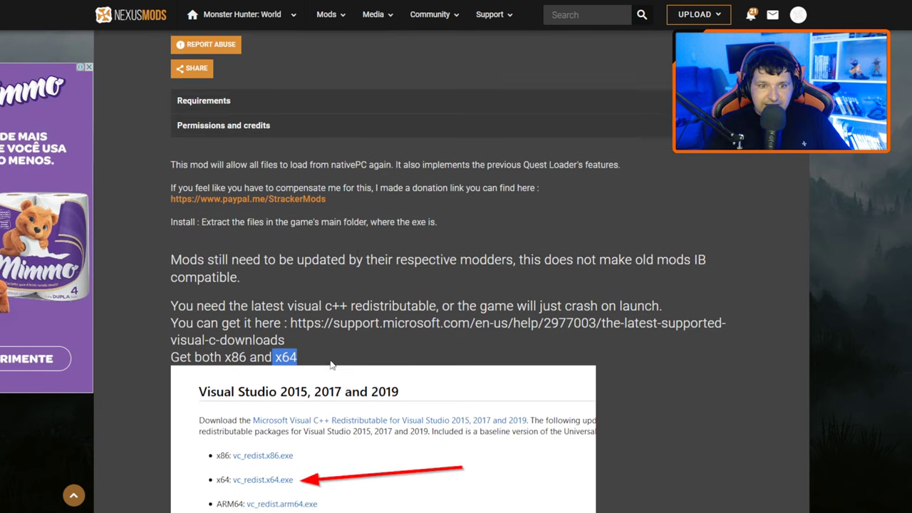
scroll(265, 288, "up", 3)
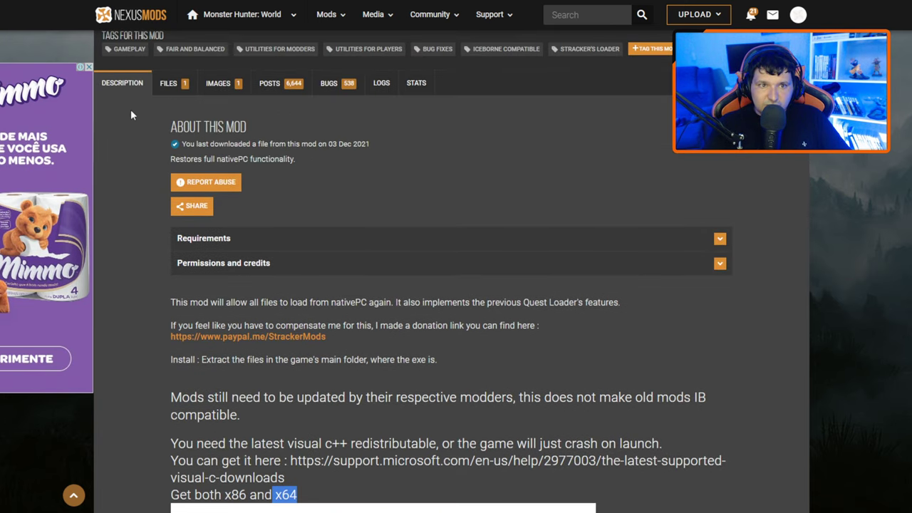
Download the main Stracker's Loader file, version 2.2.1, manually with the free slow download
left_click(169, 84)
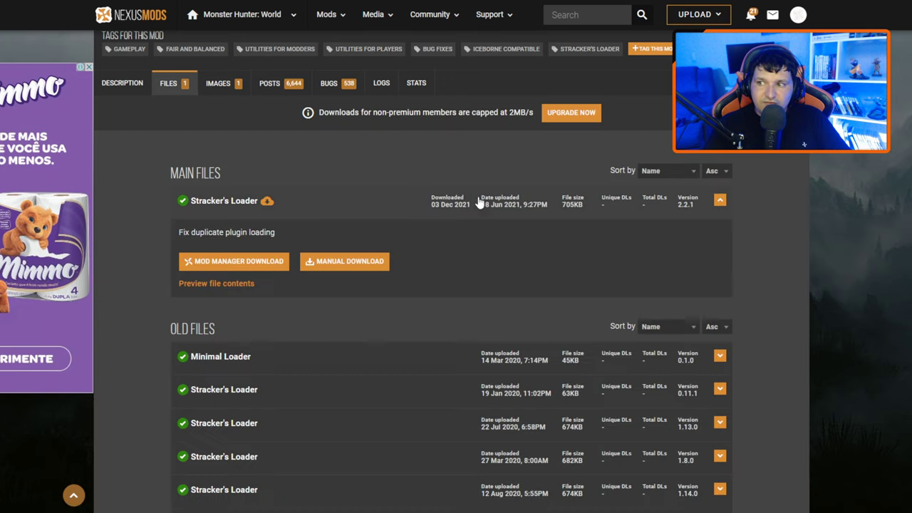
scroll(485, 218, "up", 1)
scroll(428, 214, "down", 2)
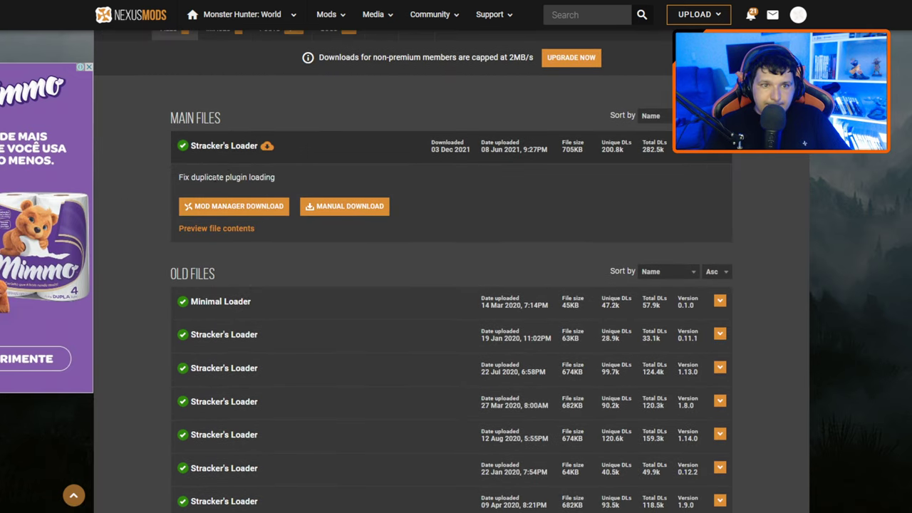
left_click(345, 206)
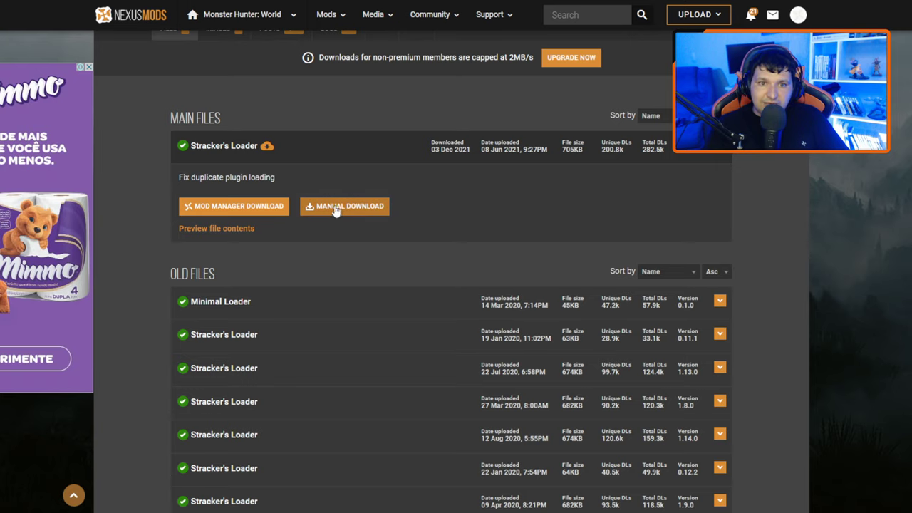
left_click(366, 209)
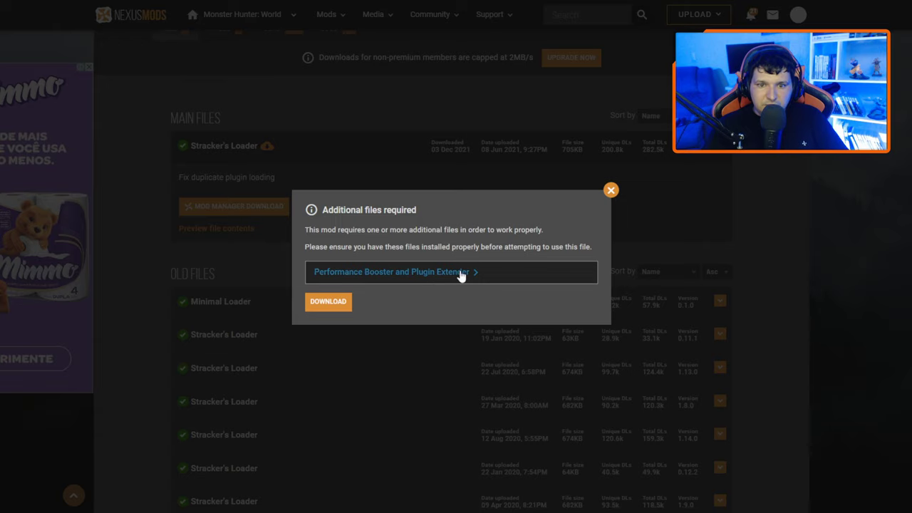
left_click(334, 305)
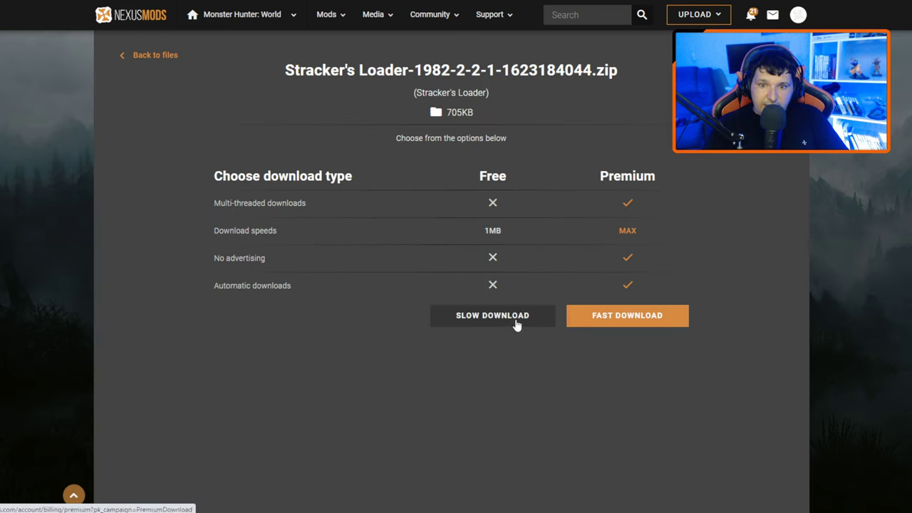
left_click(517, 324)
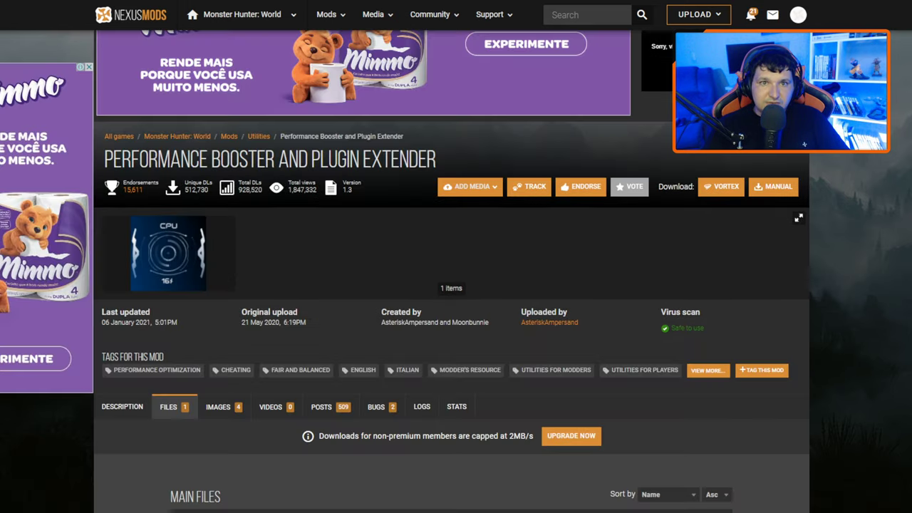
Examine the Performance Booster and Plugin Extender mod's description, requirements and main file, 2021 Patch
scroll(374, 249, "down", 2)
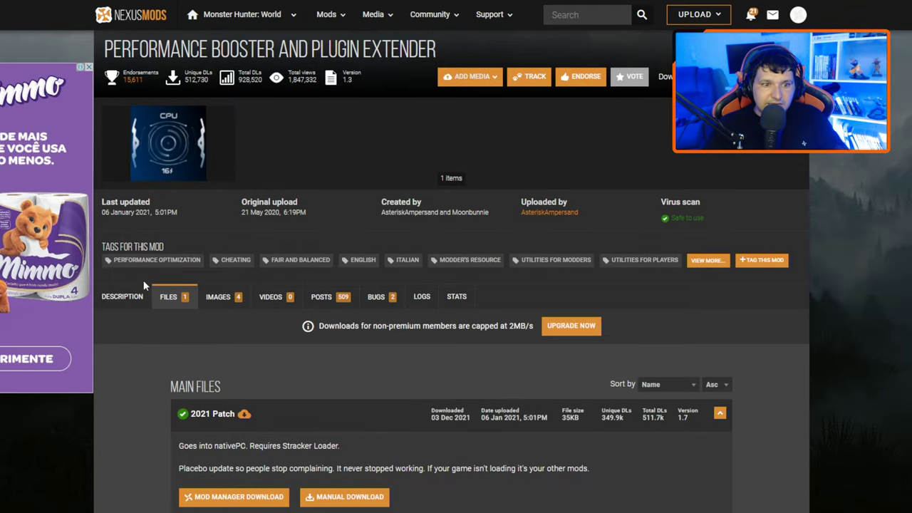
scroll(480, 331, "down", 4)
scroll(442, 299, "up", 3)
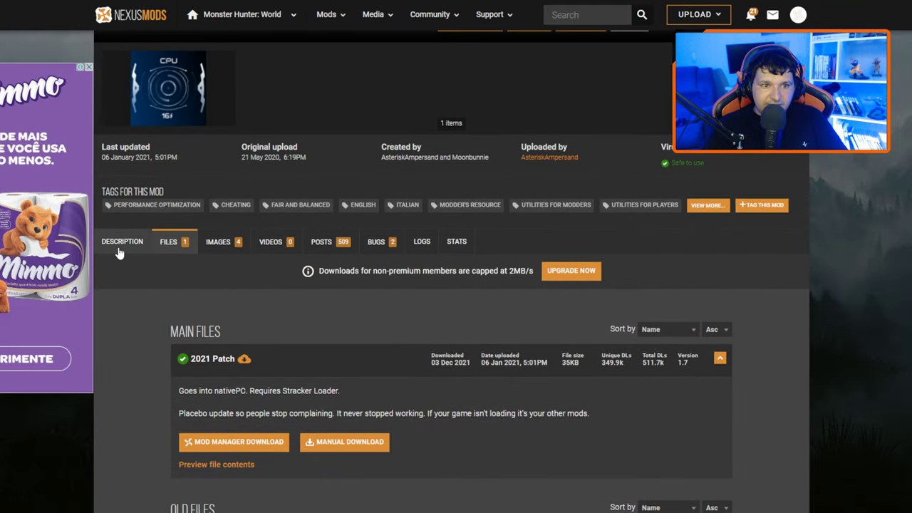
left_click(119, 241)
scroll(493, 313, "down", 3)
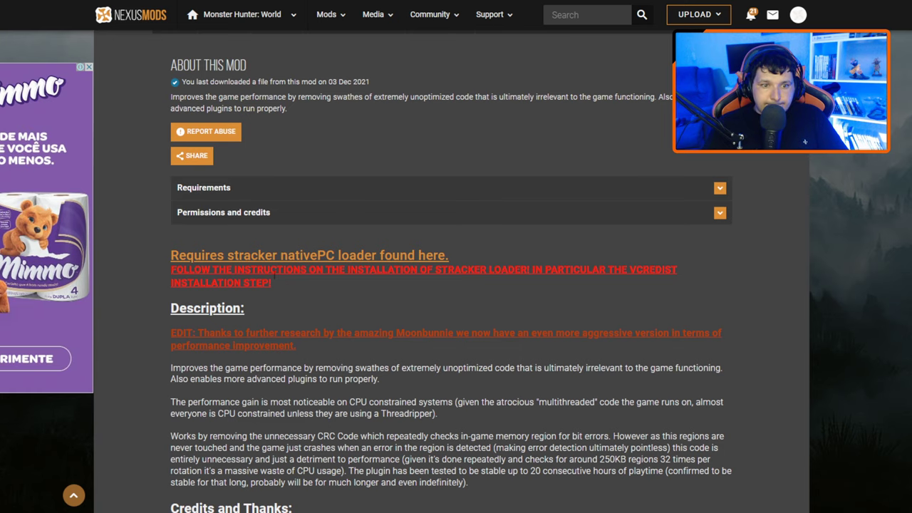
scroll(274, 273, "down", 3)
right_click(339, 225)
left_click(333, 201)
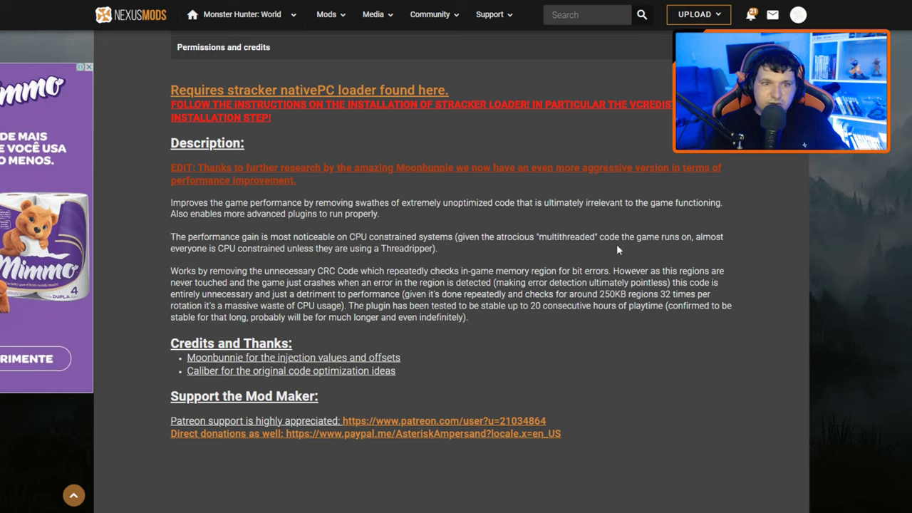
scroll(602, 251, "up", 2)
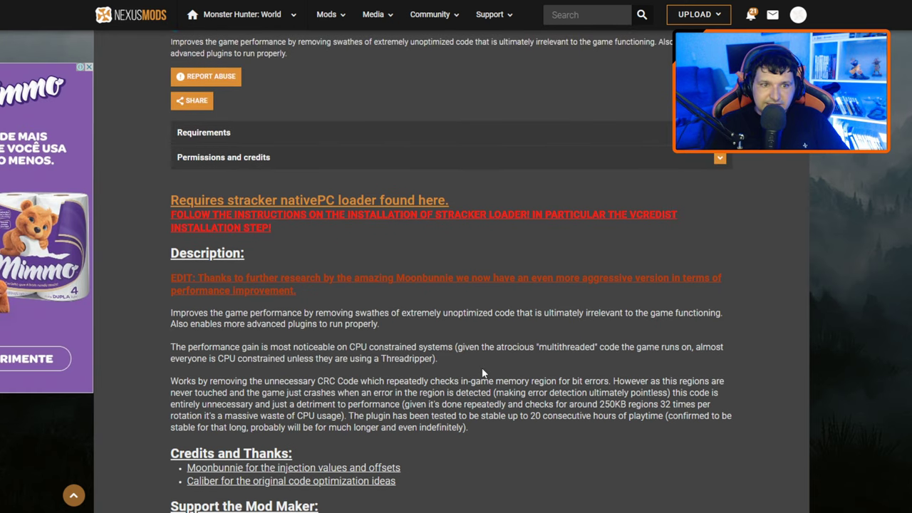
scroll(442, 328, "up", 2)
left_click(427, 253)
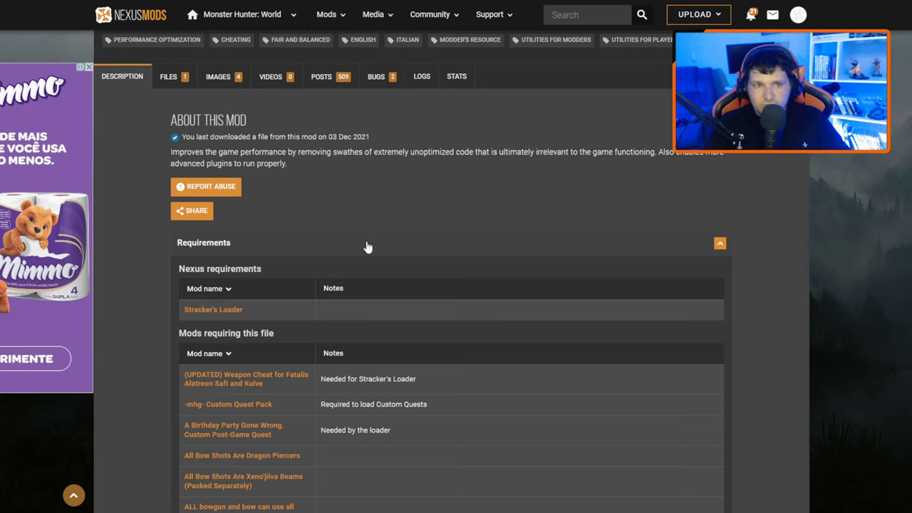
left_click(169, 77)
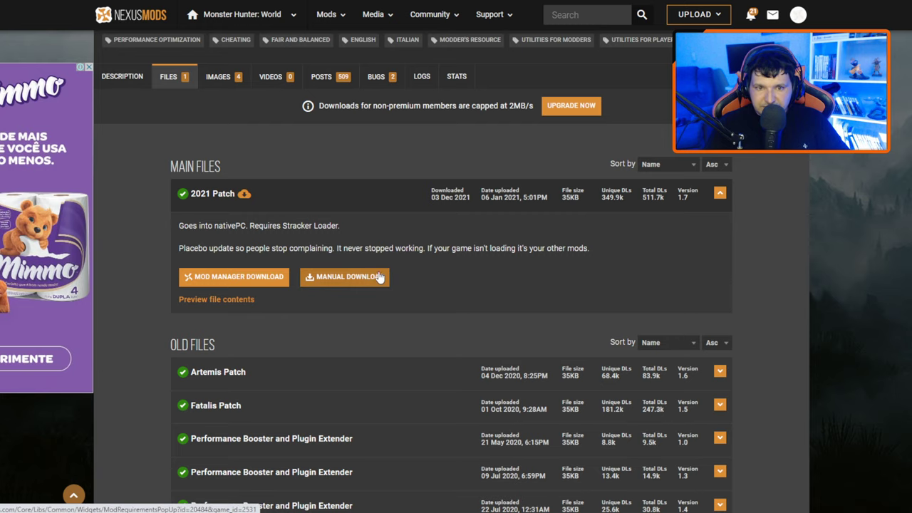
scroll(378, 281, "up", 1)
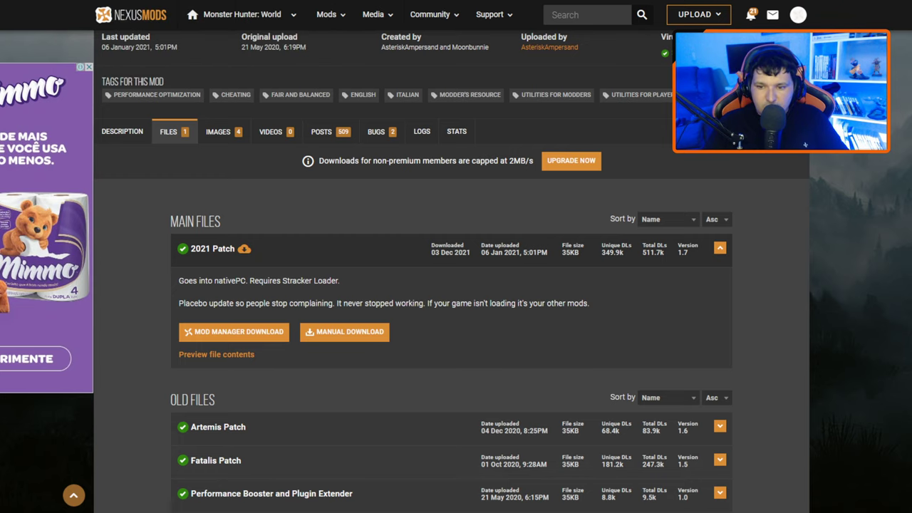
Switch to Steam, open the local files folder of Monster Hunter: World and reposition its window
mouse_move(724, 512)
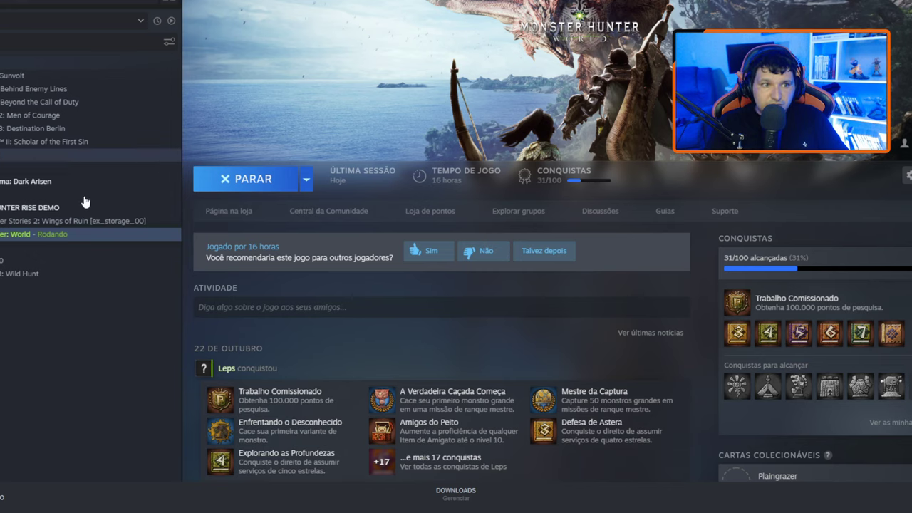
right_click(96, 238)
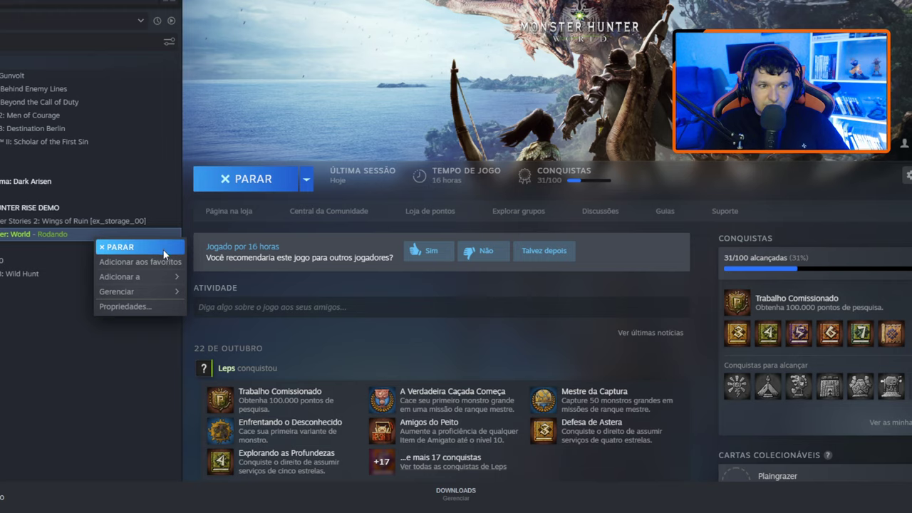
mouse_move(177, 292)
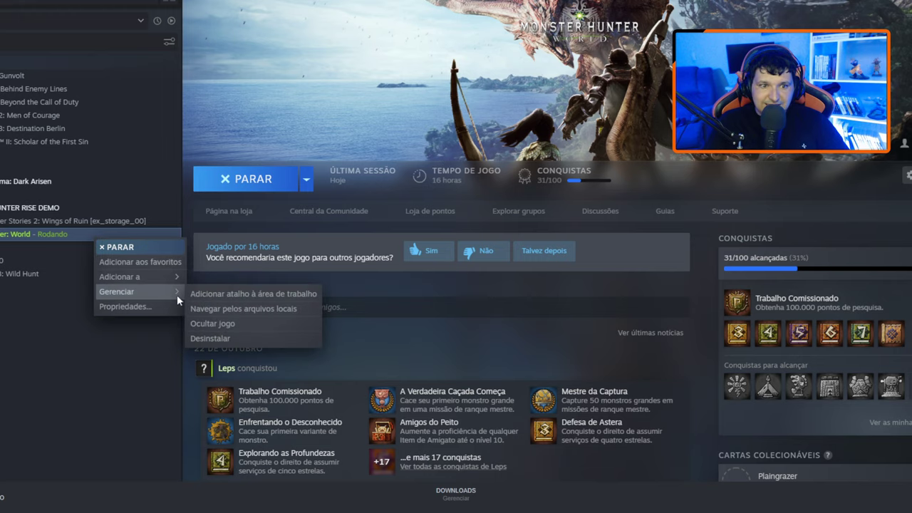
left_click(280, 314)
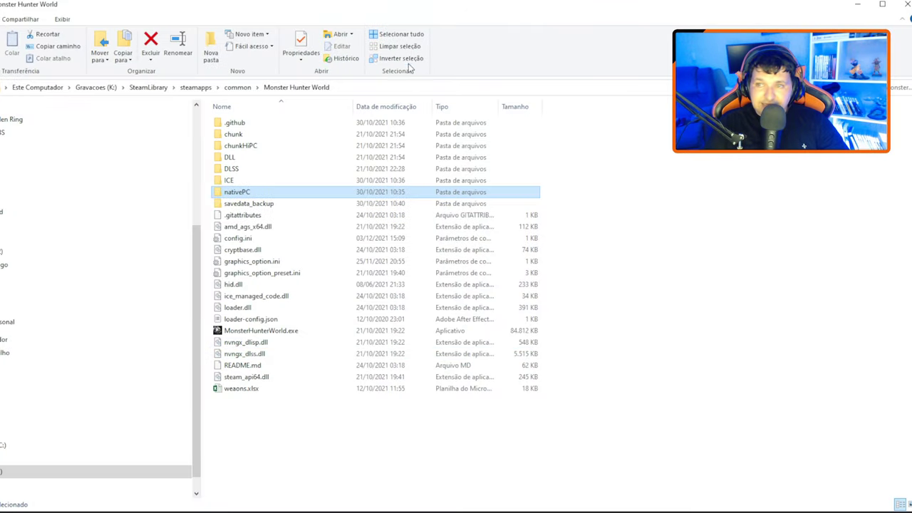
left_click_drag(428, 16, 486, 26)
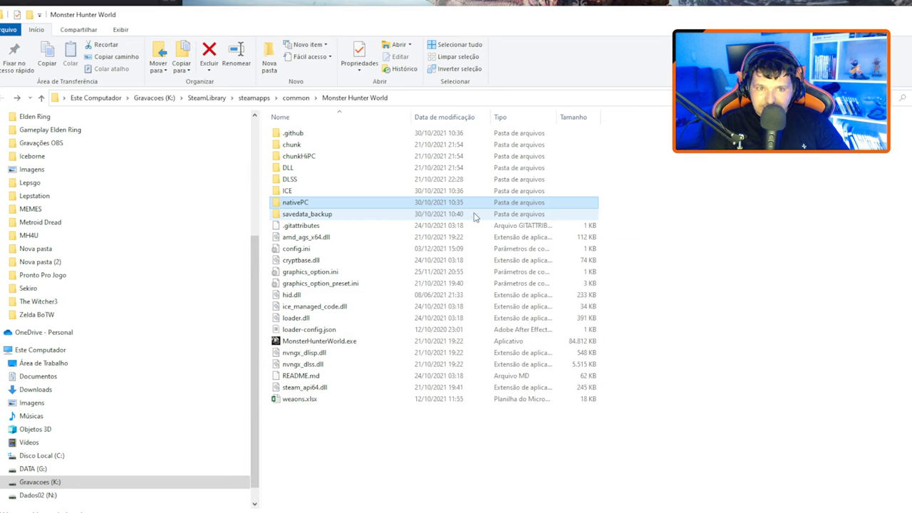
Locate the ICE and nativePC folders inside the Monster Hunter World install folder
left_click(463, 191)
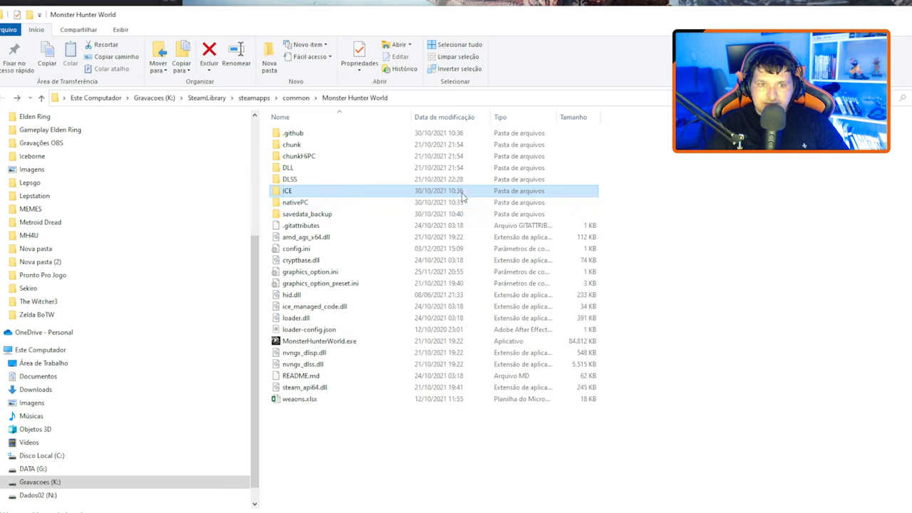
left_click(411, 207)
left_click(409, 196)
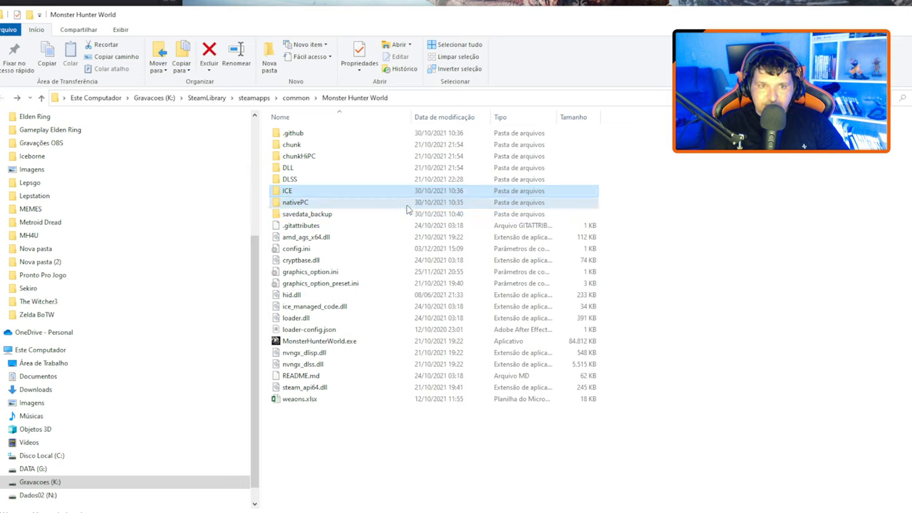
left_click(407, 206)
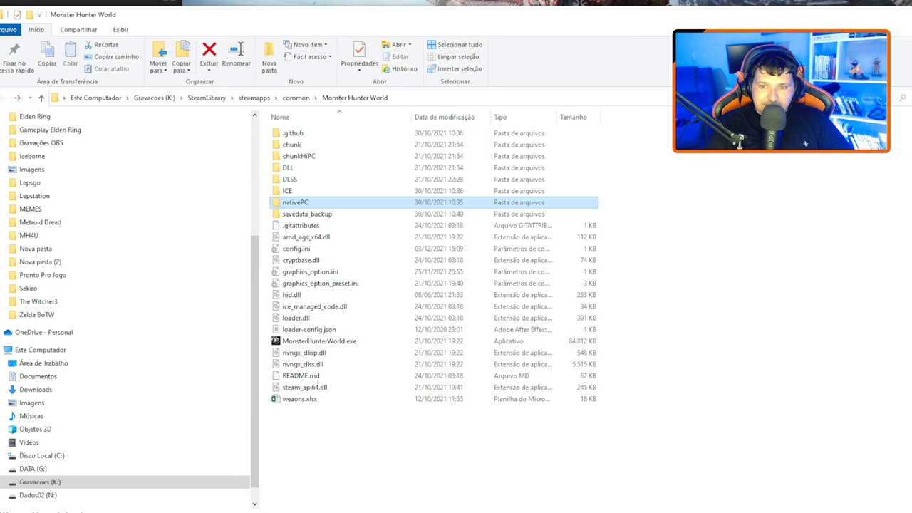
Switch to the 2021 Patch folder window, go up to Iceborne Mods and open its Zips subfolder
left_click(724, 512)
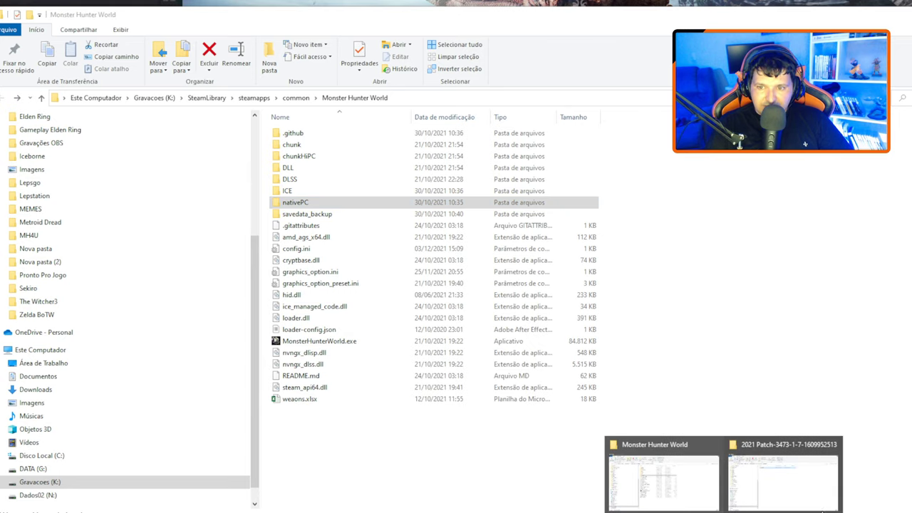
left_click(768, 485)
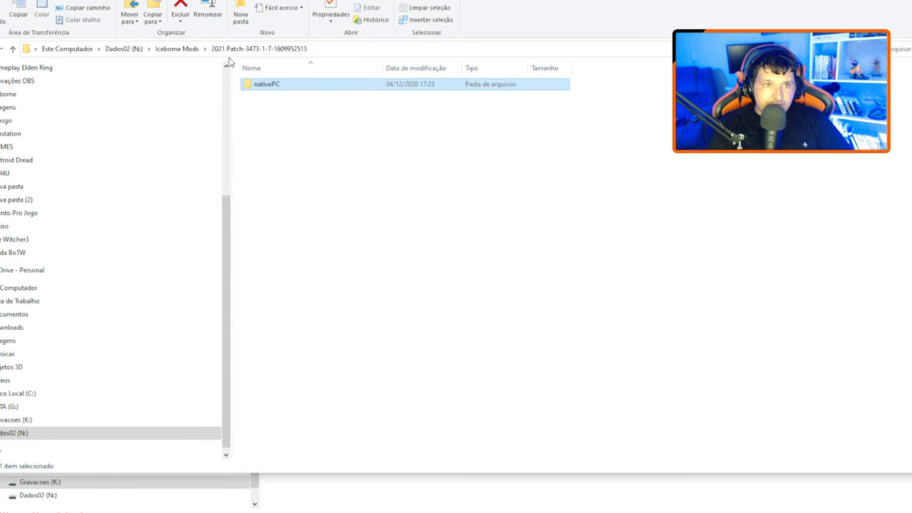
left_click(196, 48)
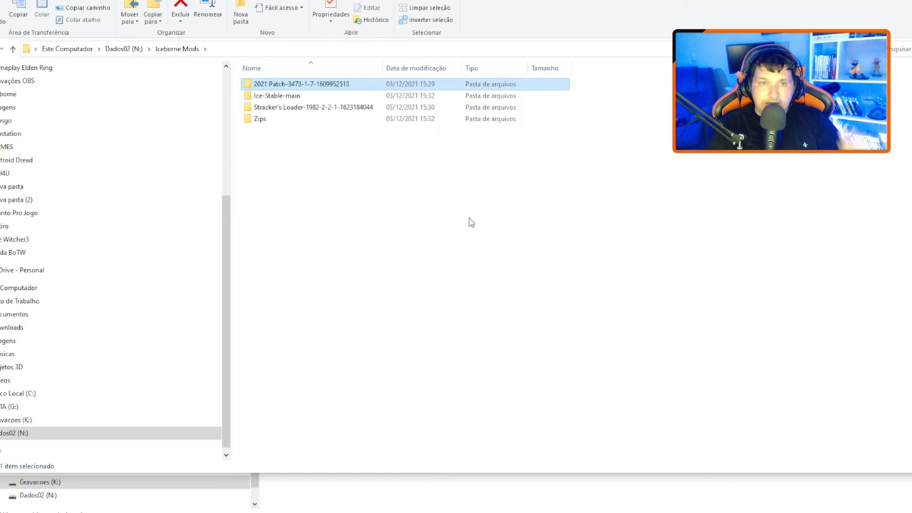
left_click(346, 121)
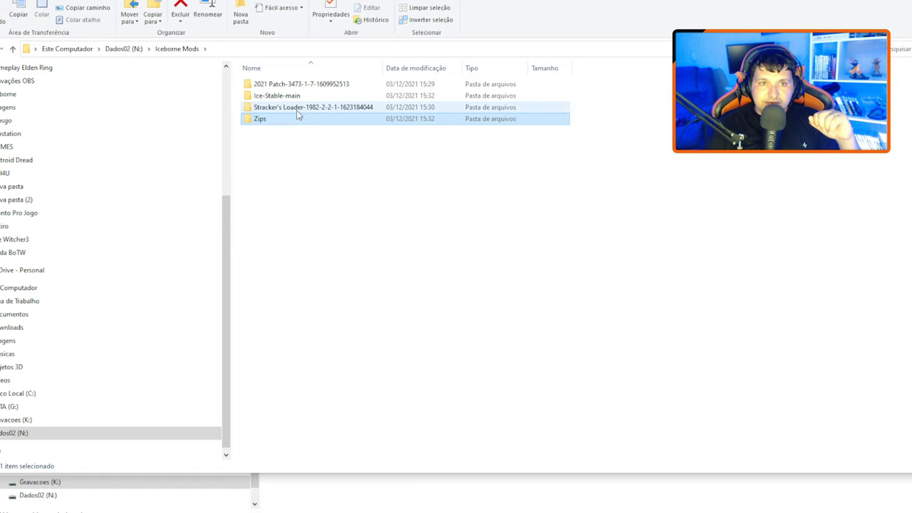
double_click(318, 122)
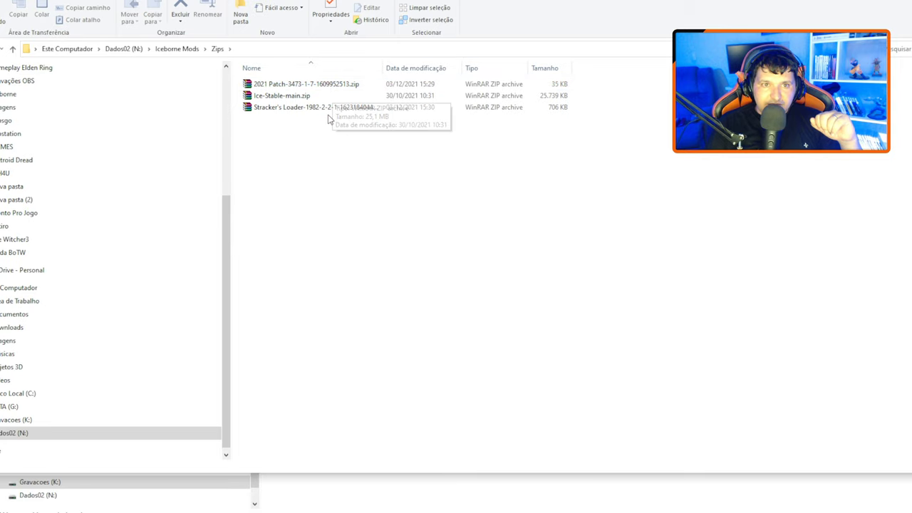
Check the Stracker's Loader, 2021 Patch and Ice-Stable-main archives in the Zips folder
left_click(330, 107)
left_click(342, 86)
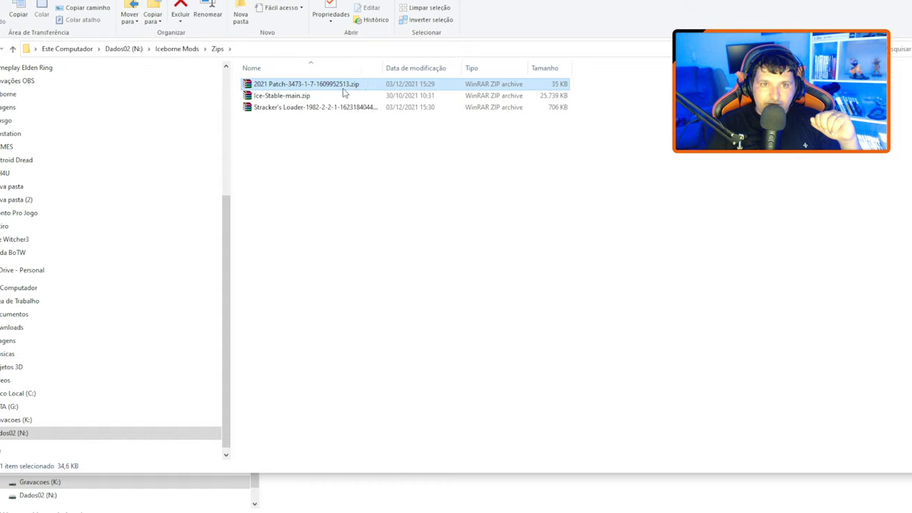
left_click(298, 101)
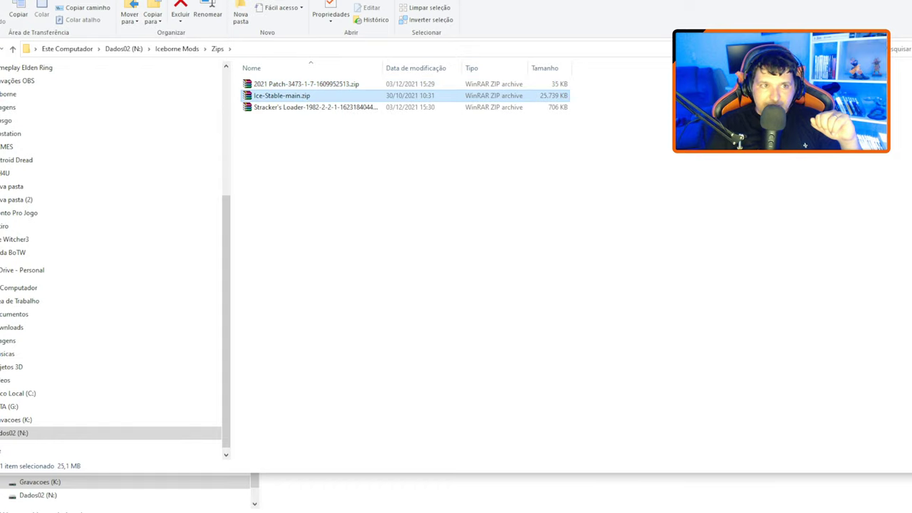
Copy all contents of the extracted Stracker's Loader folder in Iceborne Mods and switch to the Monster Hunter World install folder
key("alt+Up")
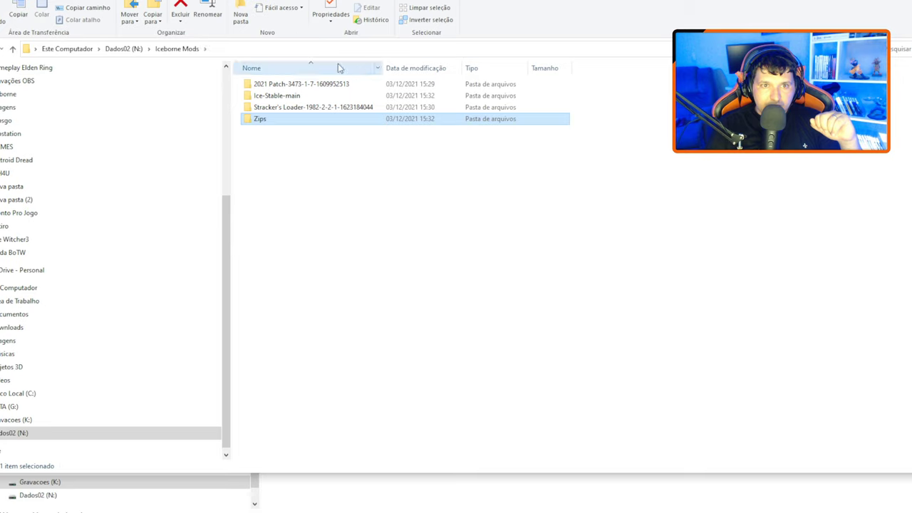
left_click(344, 110)
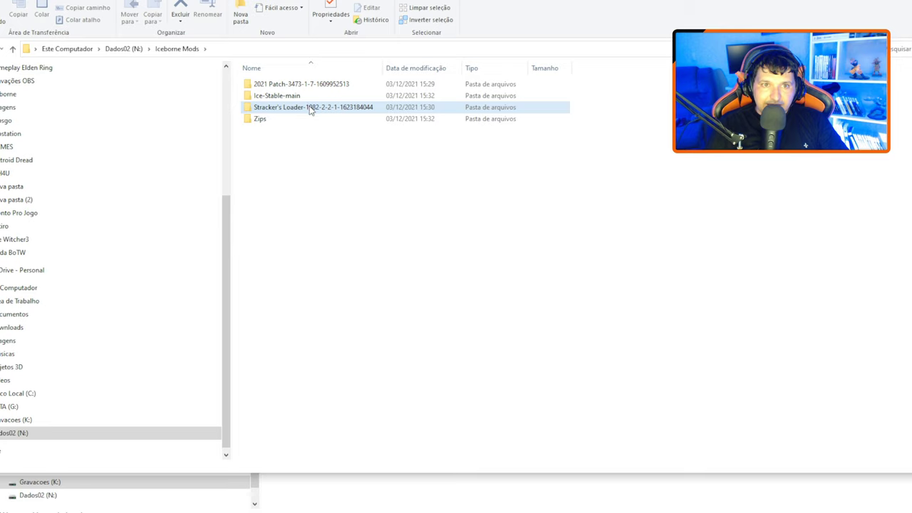
double_click(311, 108)
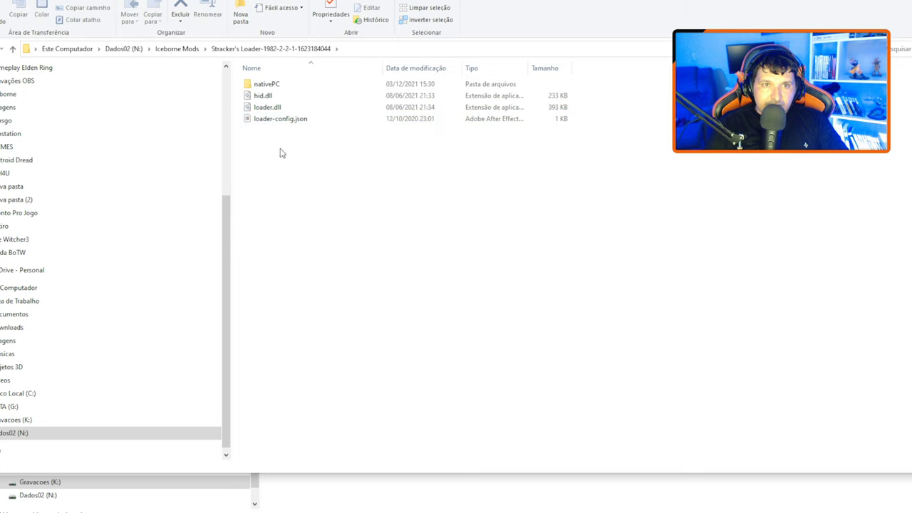
left_click_drag(296, 189, 276, 83)
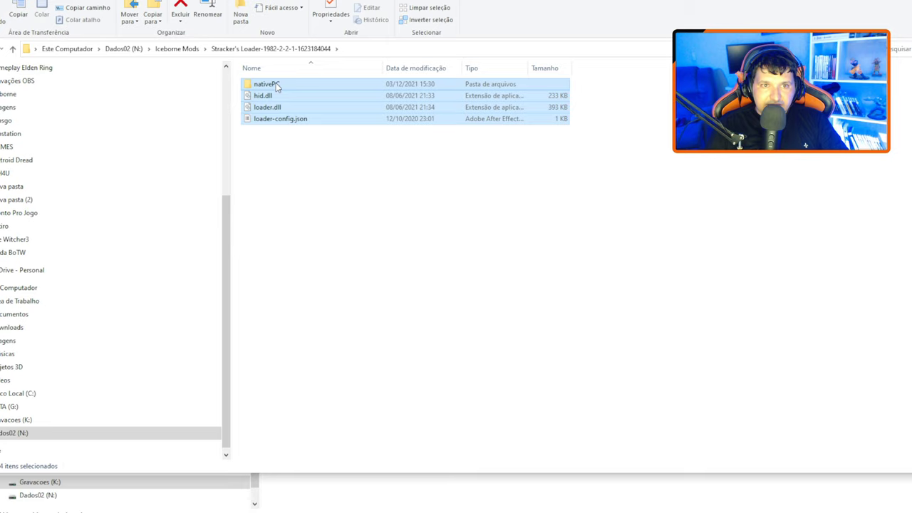
right_click(335, 119)
left_click(393, 260)
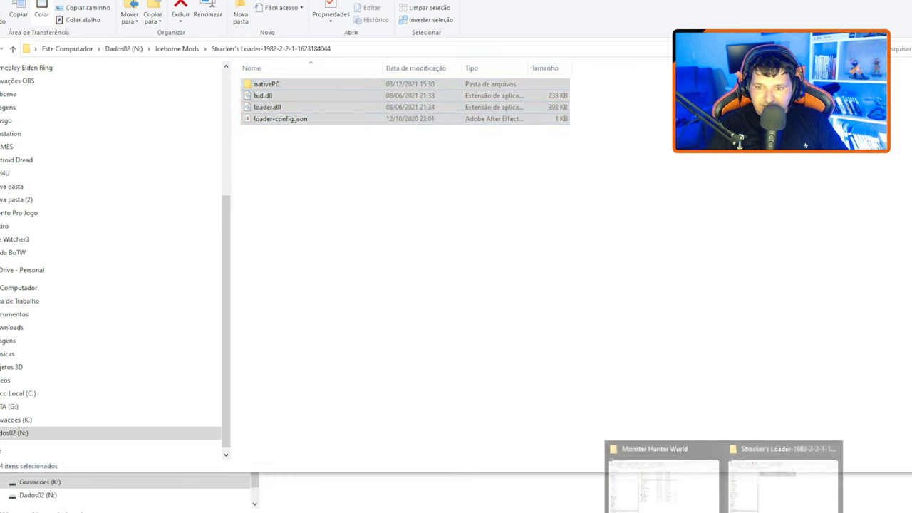
left_click(710, 479)
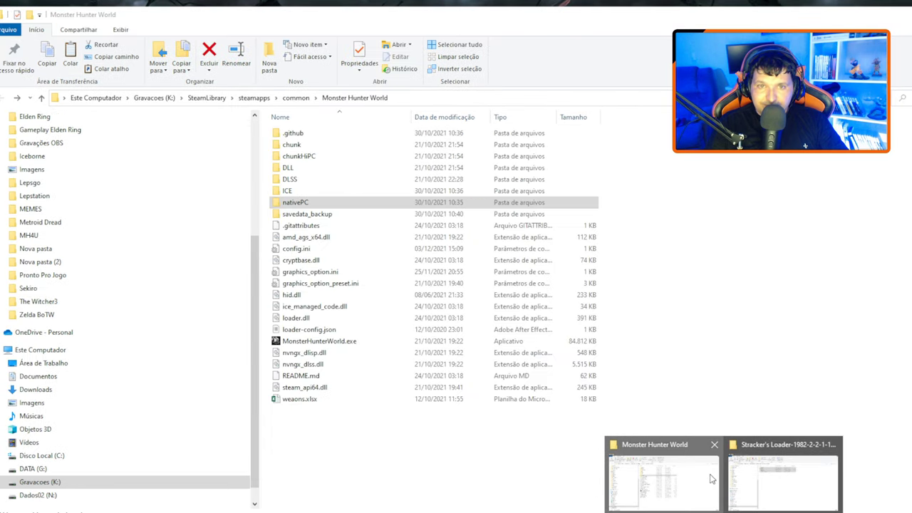
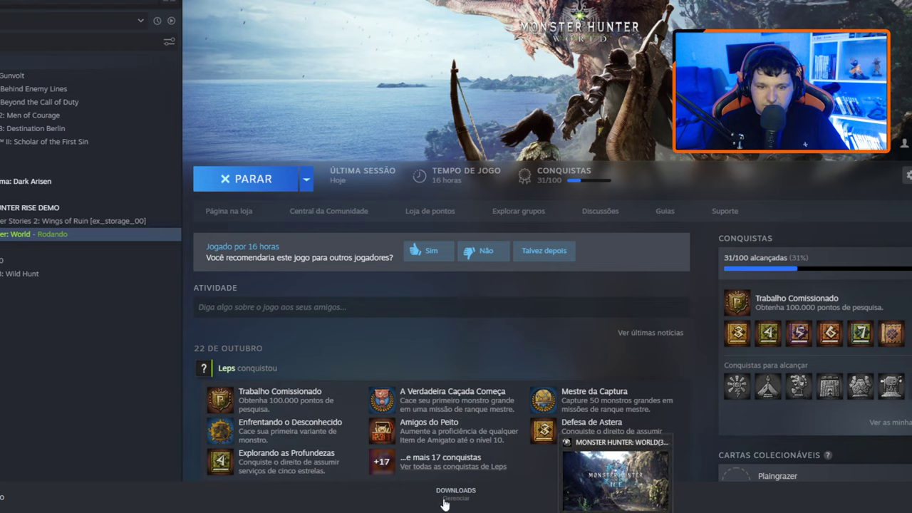
Switch to Chrome and check the code download options on the Ice-Stable GitHub page
mouse_move(449, 506)
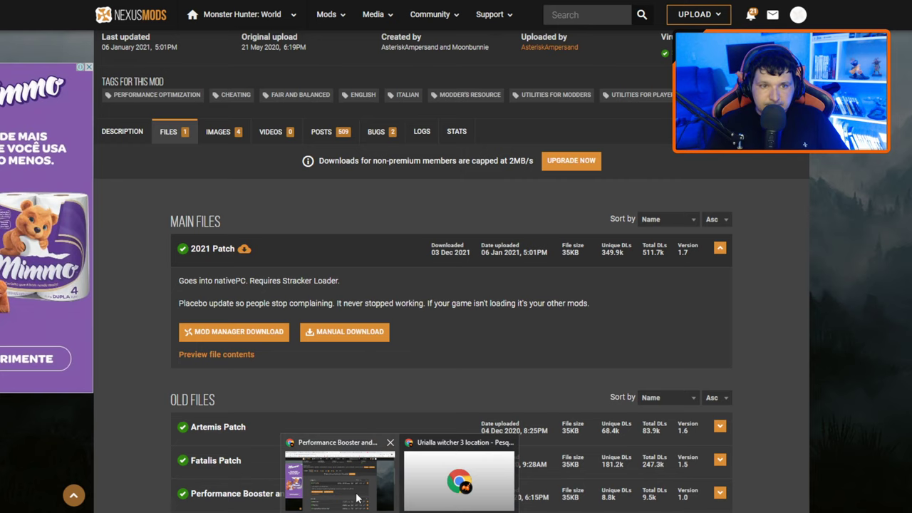
left_click(358, 497)
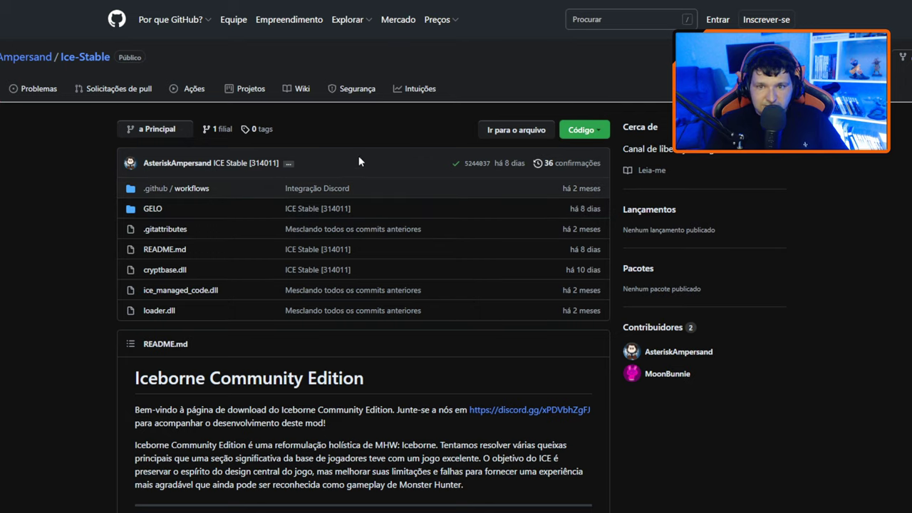
left_click(585, 134)
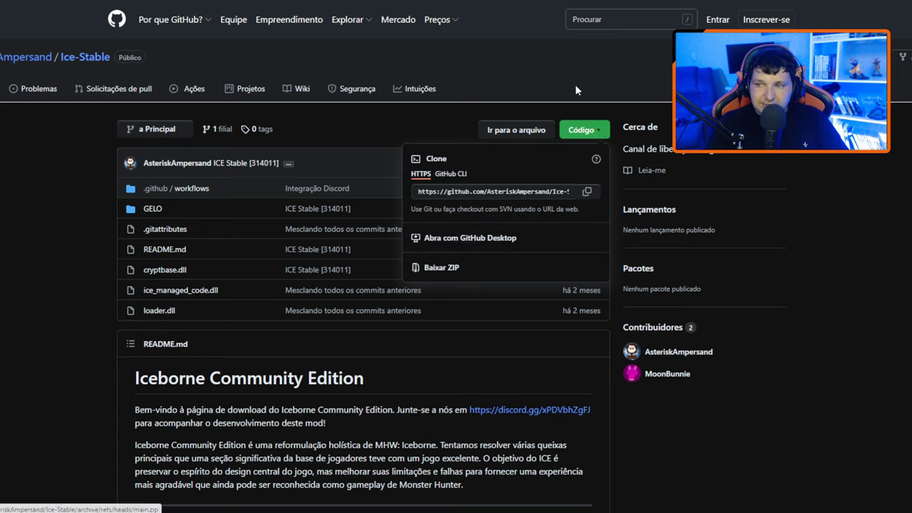
left_click(606, 99)
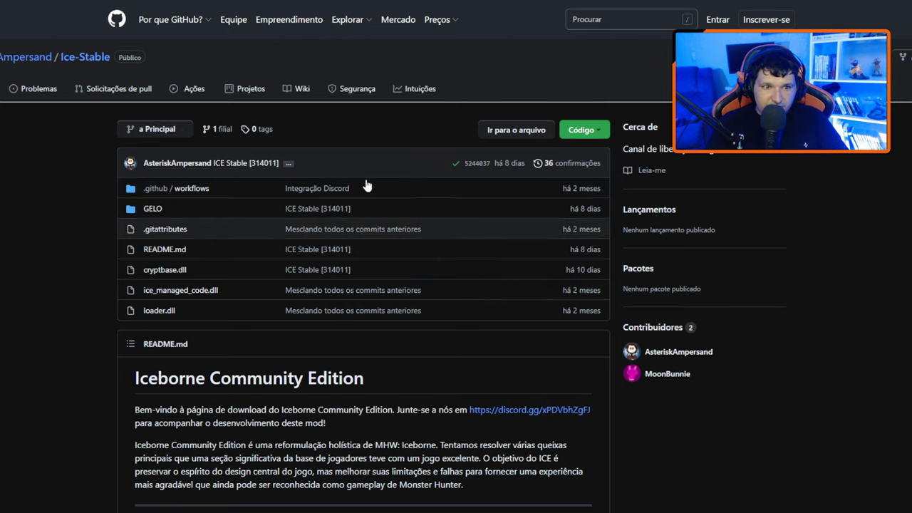
Read the README's first-installation guide, highlighting the instruction to copy the ice-stable-main contents and the default game path
scroll(521, 219, "down", 5)
scroll(520, 225, "down", 3)
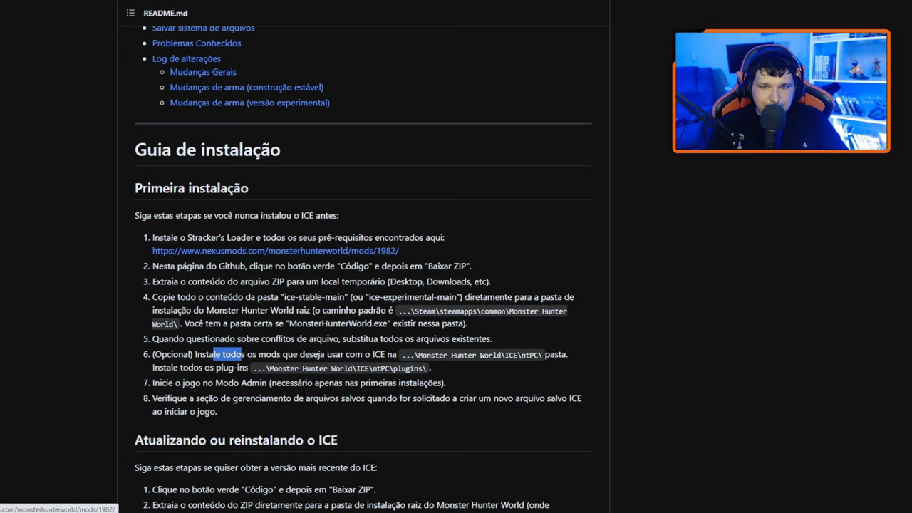
left_click(155, 298)
left_click_drag(155, 298, 325, 298)
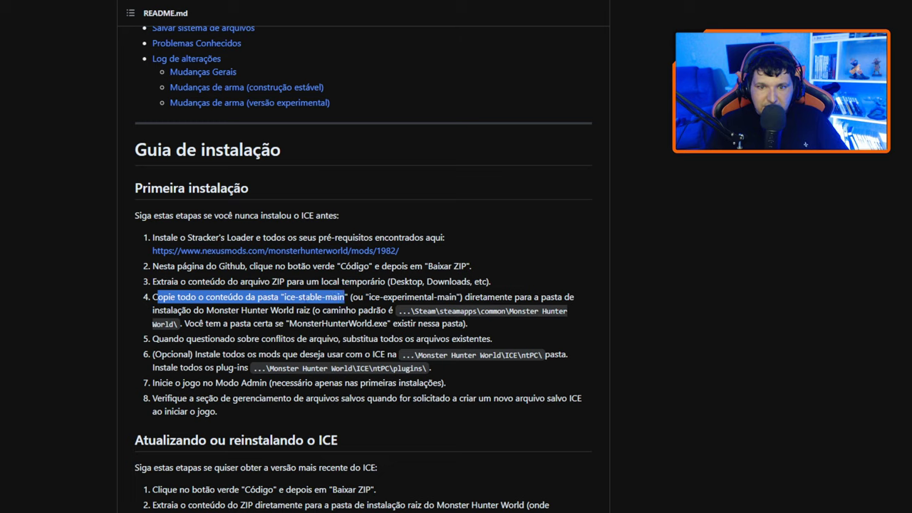
left_click_drag(176, 324, 314, 312)
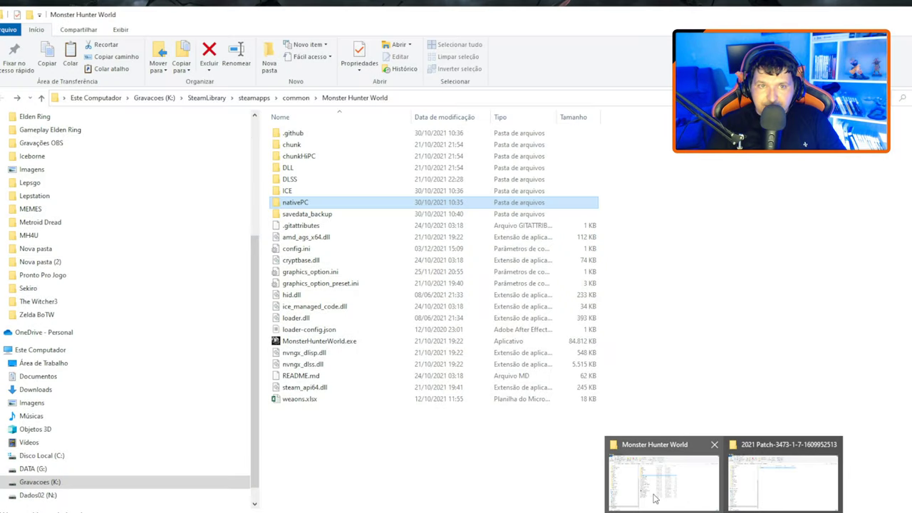
Switch to the 2021 Patch folder window, go to the inner Ice-Stable-main folder under Iceborne Mods and copy all its contents
left_click(651, 459)
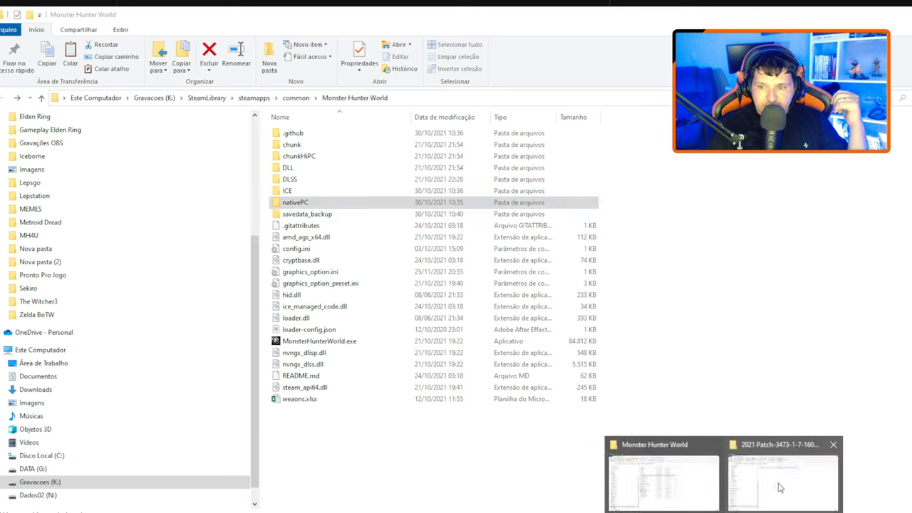
left_click(781, 488)
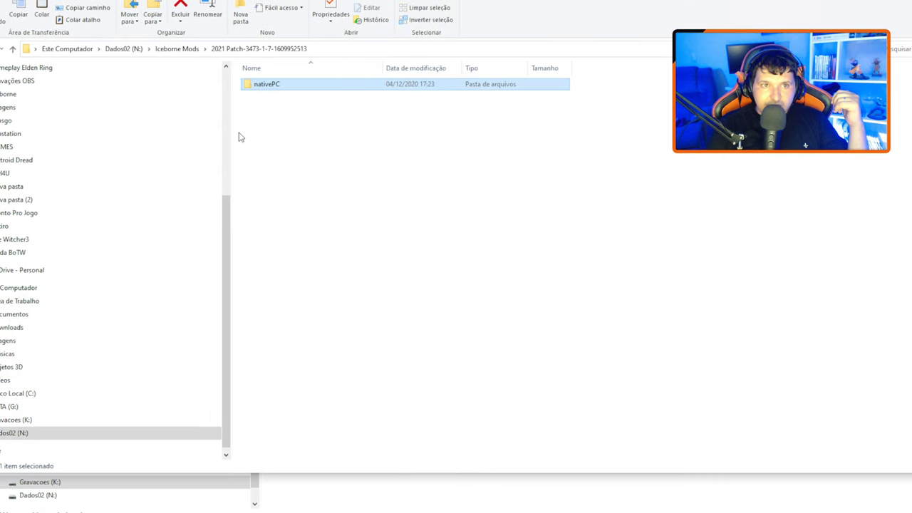
left_click(160, 52)
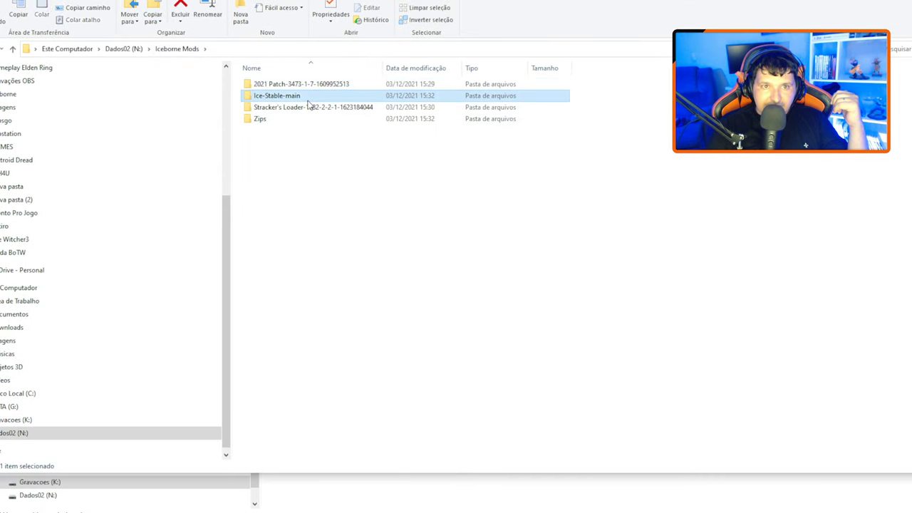
double_click(306, 98)
double_click(308, 87)
left_click_drag(301, 216, 313, 74)
right_click(332, 95)
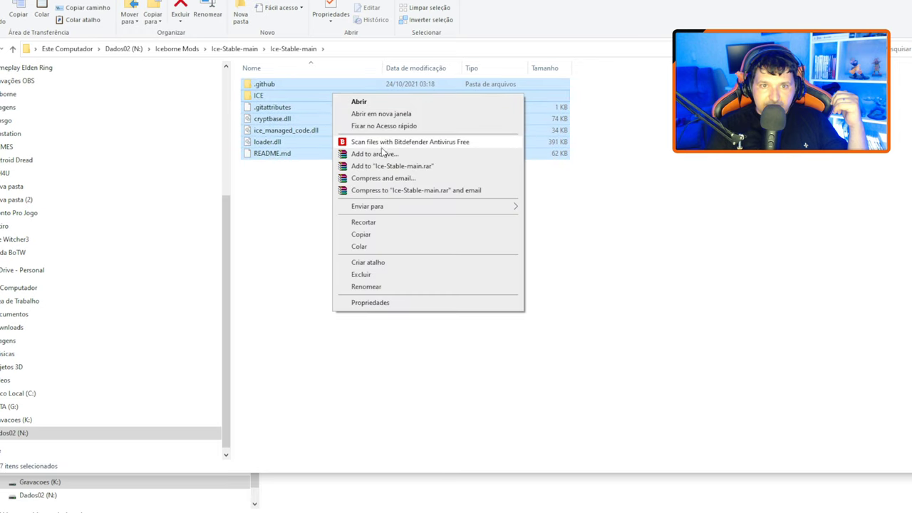
left_click(364, 234)
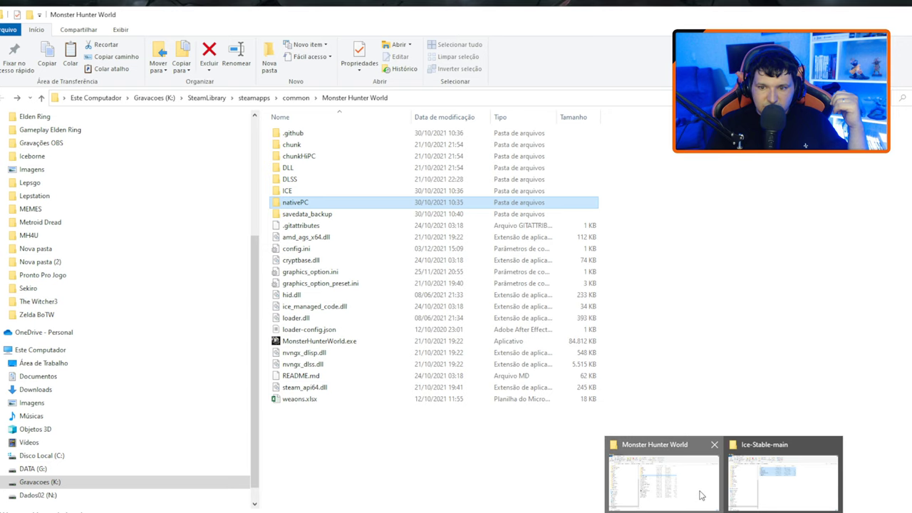
Try to paste the Ice-Stable-main contents into the Monster Hunter World folder, replacing the existing files, then retry once and cancel the copy
left_click(701, 496)
right_click(715, 368)
left_click(746, 425)
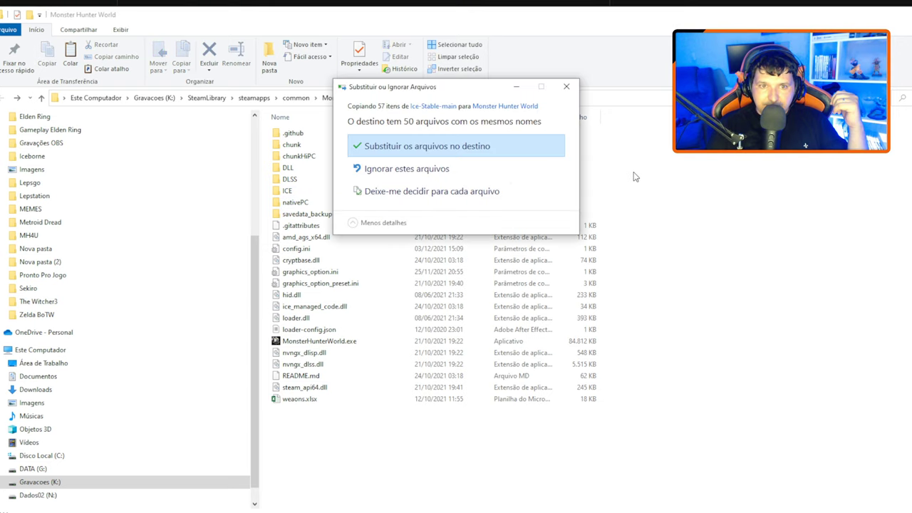
left_click(501, 144)
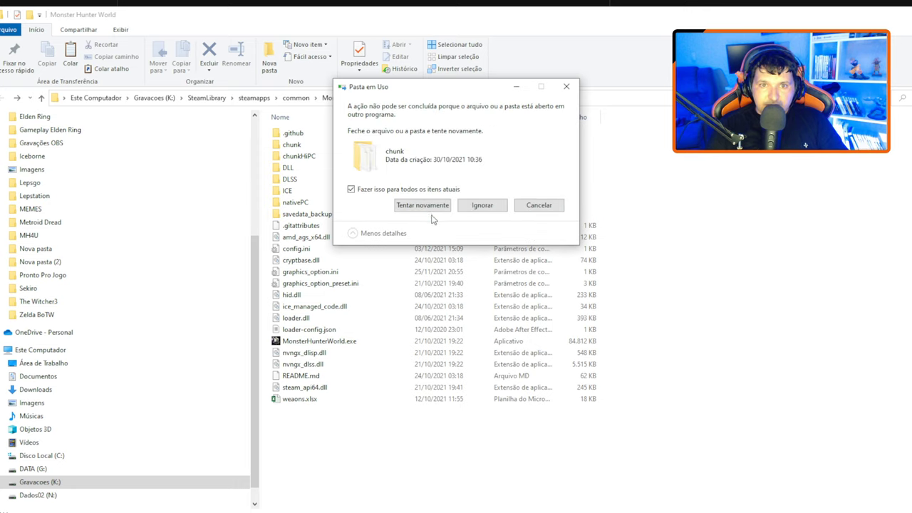
left_click(432, 209)
left_click(539, 206)
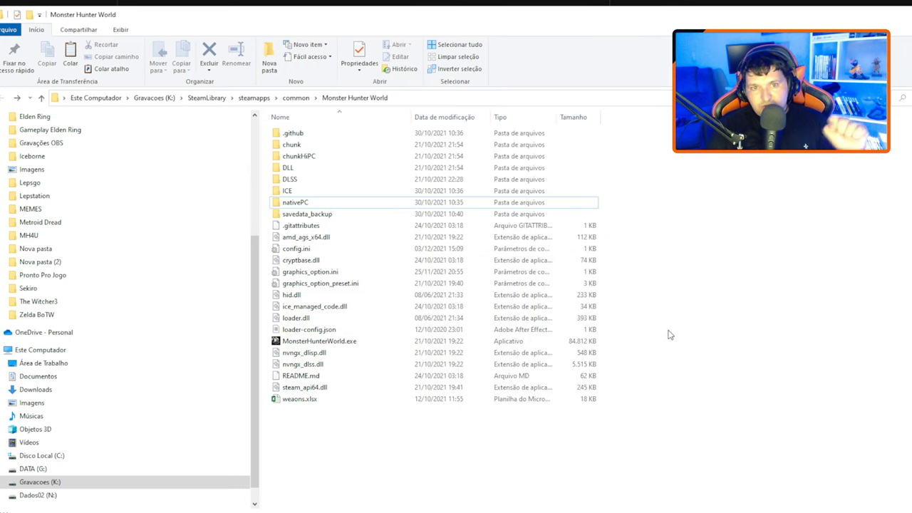
right_click(701, 284)
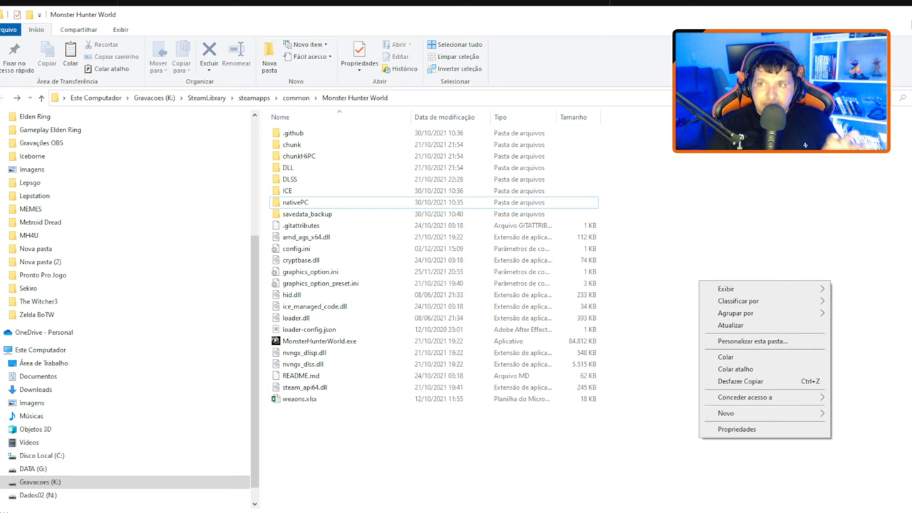
key("Escape")
Switch to Chrome, open the Stracker's Loader description on Nexus Mods and review the Microsoft Visual C++ Redistributable download page
key("alt+Tab")
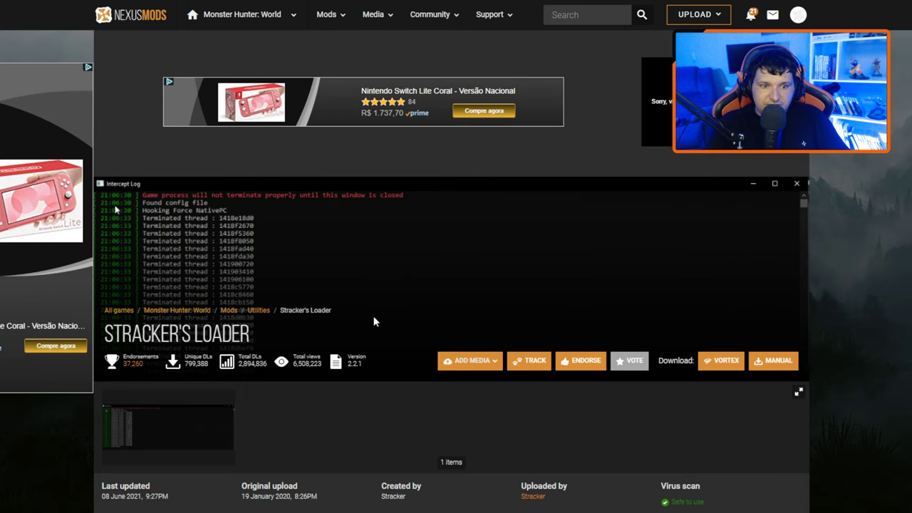
scroll(378, 313, "down", 2)
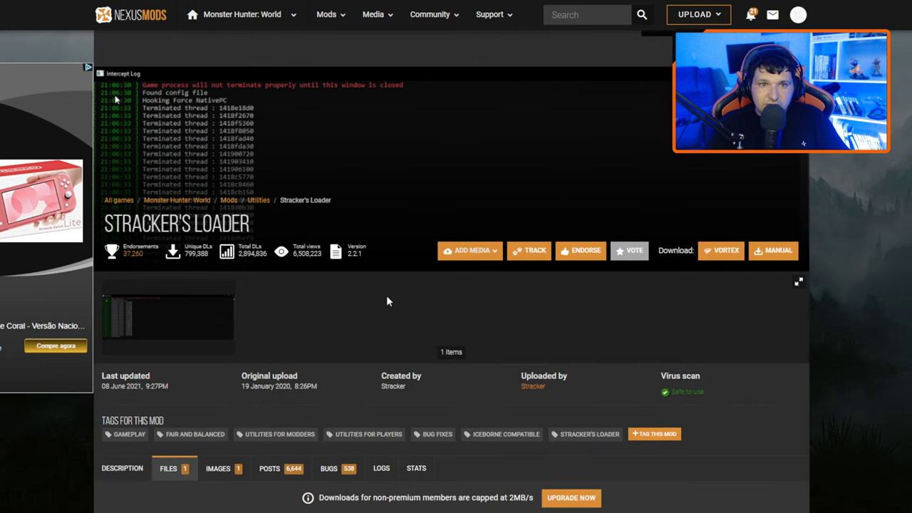
scroll(386, 293, "down", 4)
scroll(384, 289, "up", 1)
left_click(121, 249)
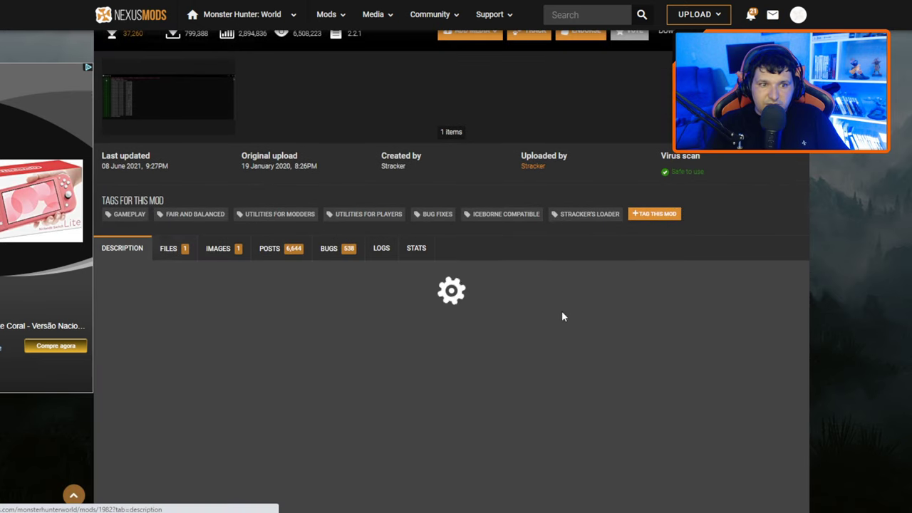
scroll(592, 285, "down", 2)
scroll(579, 275, "down", 2)
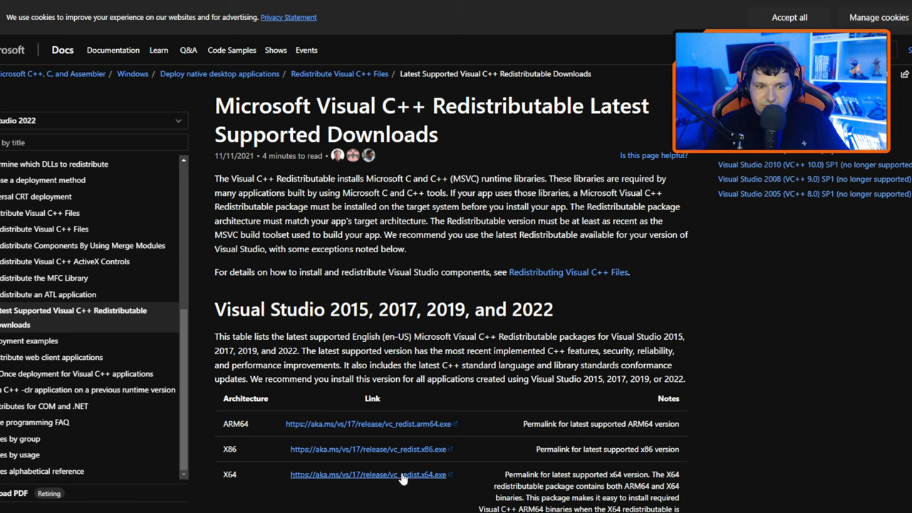
scroll(403, 479, "down", 2)
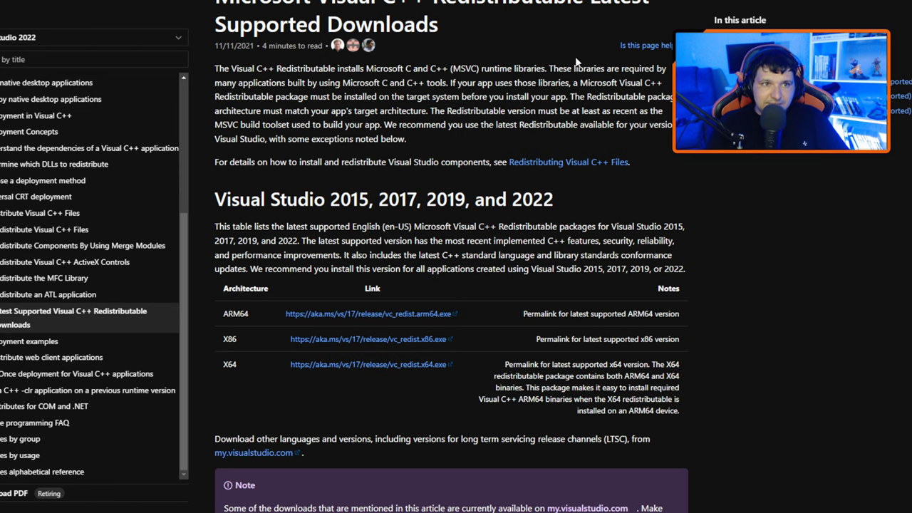
scroll(717, 196, "up", 2)
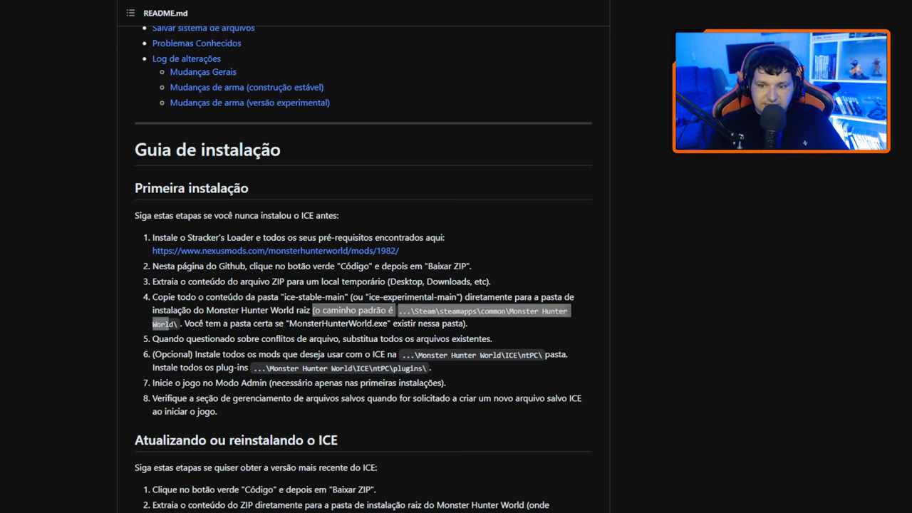
Switch back to the Monster Hunter World install folder and open the ICE folder's name for editing
mouse_move(724, 508)
mouse_move(700, 484)
mouse_move(772, 486)
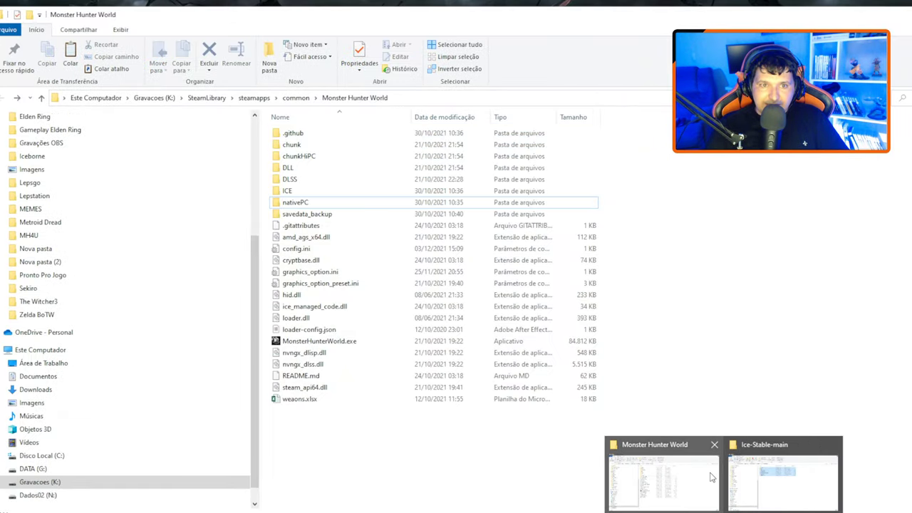
left_click(711, 478)
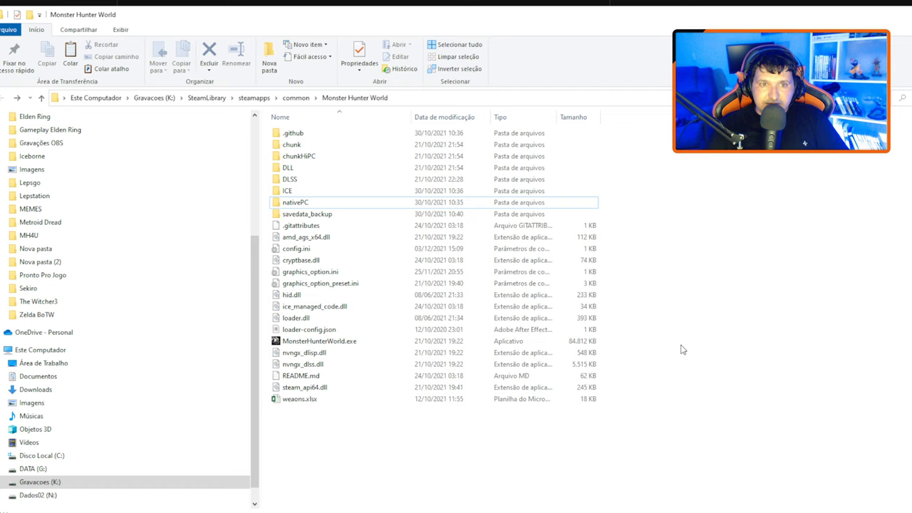
left_click(316, 193)
right_click(315, 192)
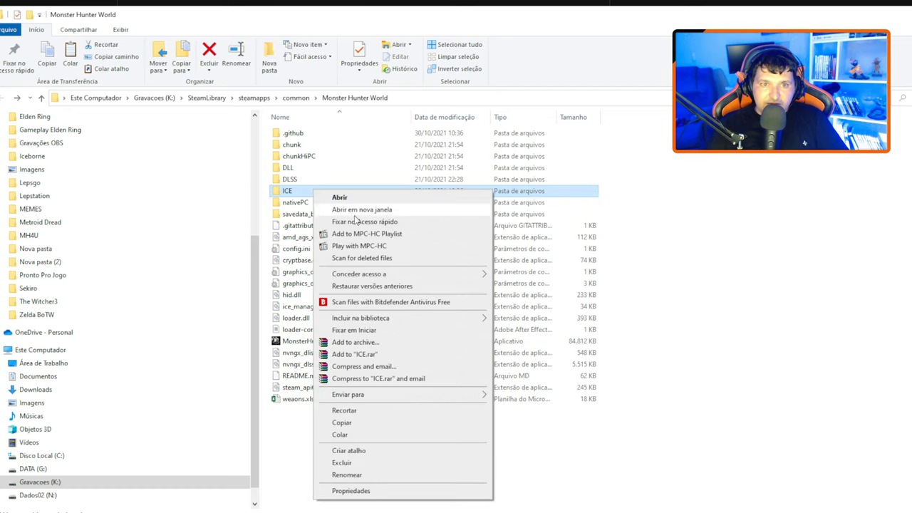
left_click(363, 482)
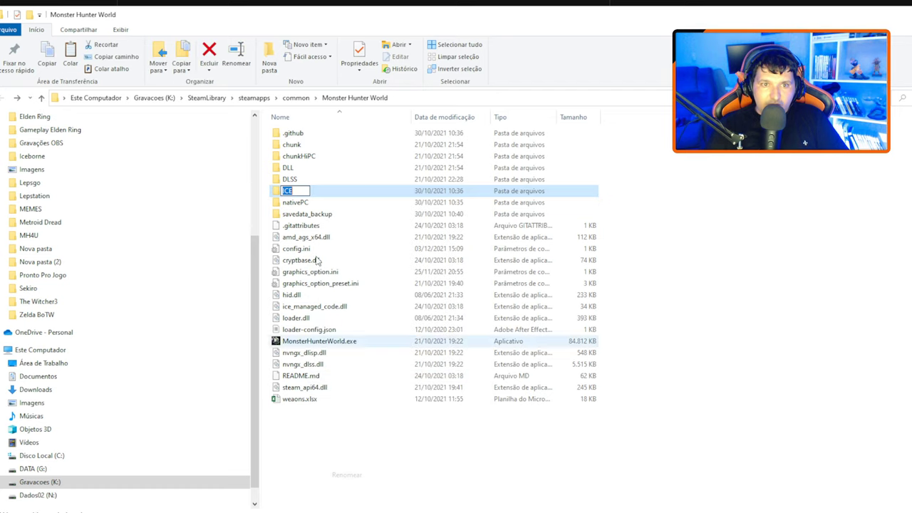
left_click(303, 191)
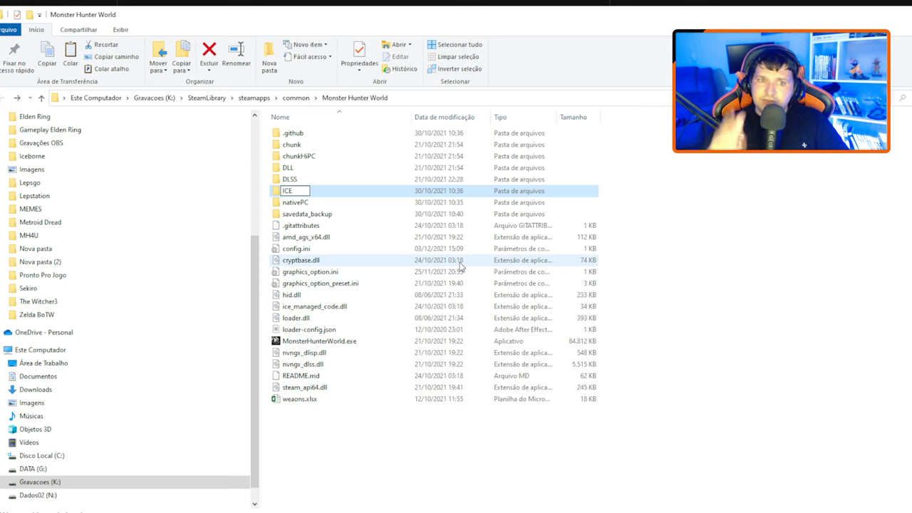
key("Return")
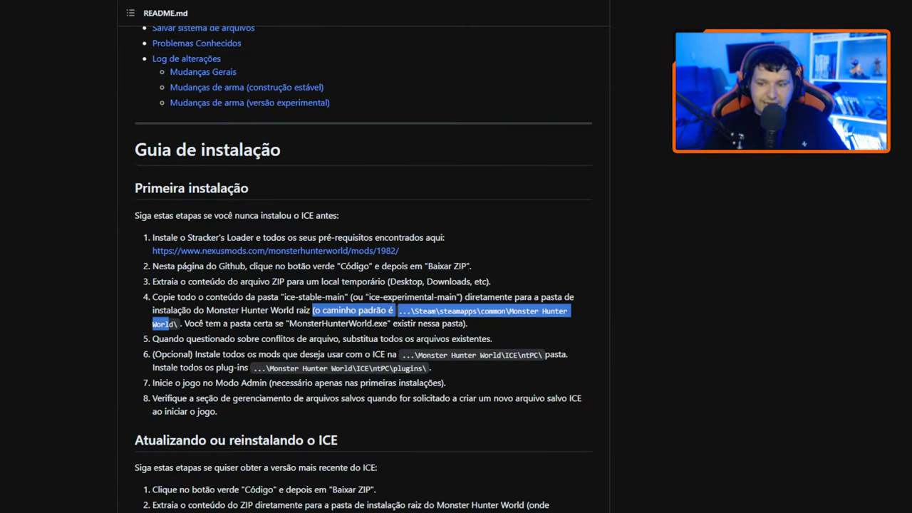
Switch to the Furious Rajang Hammer page on Nexus Mods and look through its main file entry and mod description
mouse_move(724, 510)
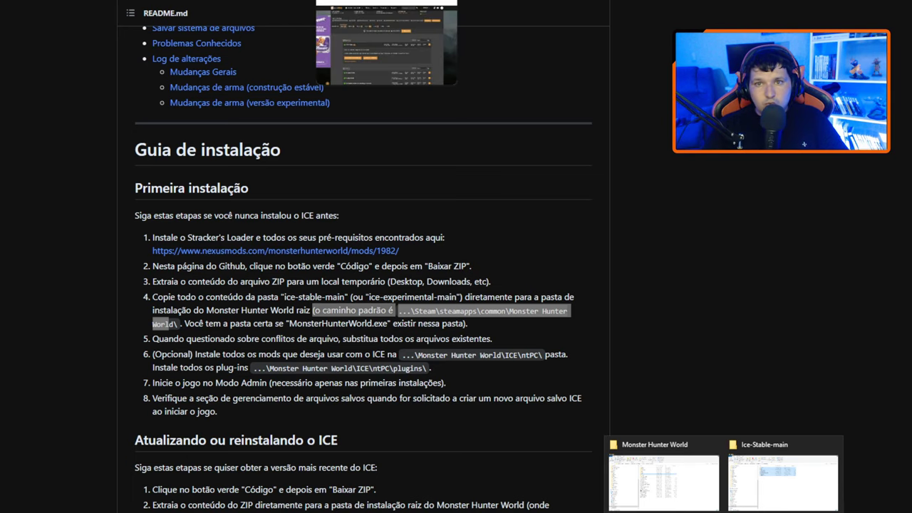
left_click(385, 1)
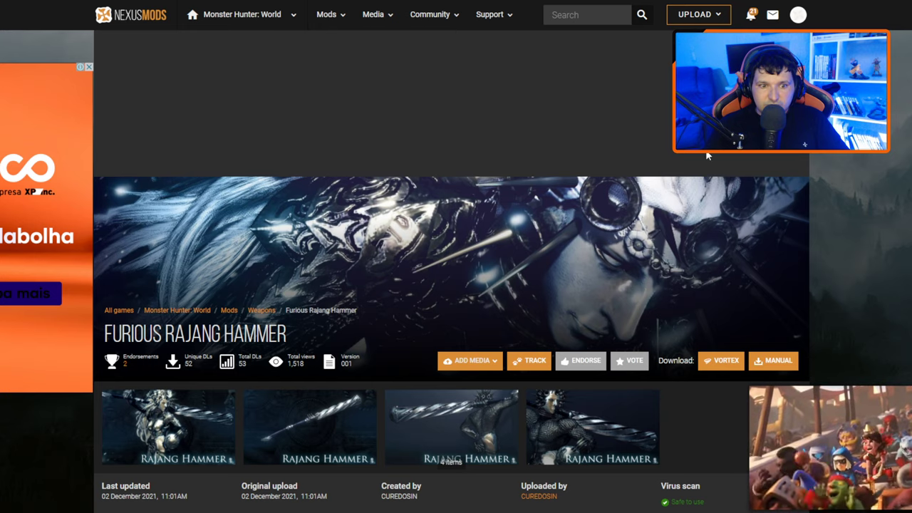
scroll(112, 129, "down", 2)
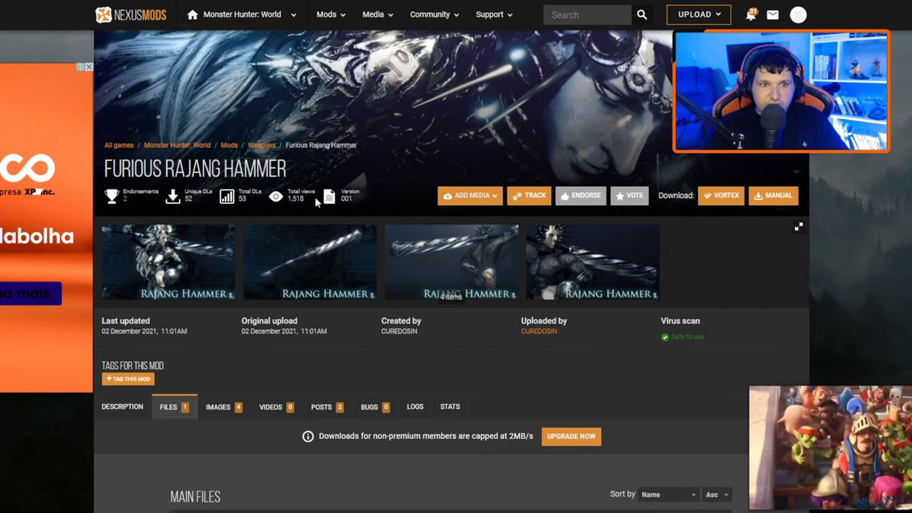
scroll(355, 264, "down", 3)
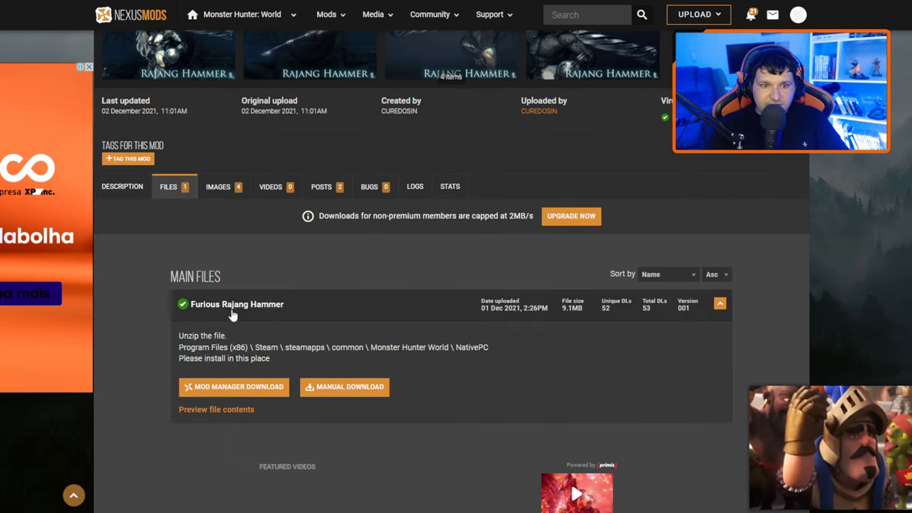
left_click(122, 186)
scroll(417, 304, "down", 3)
scroll(417, 306, "down", 2)
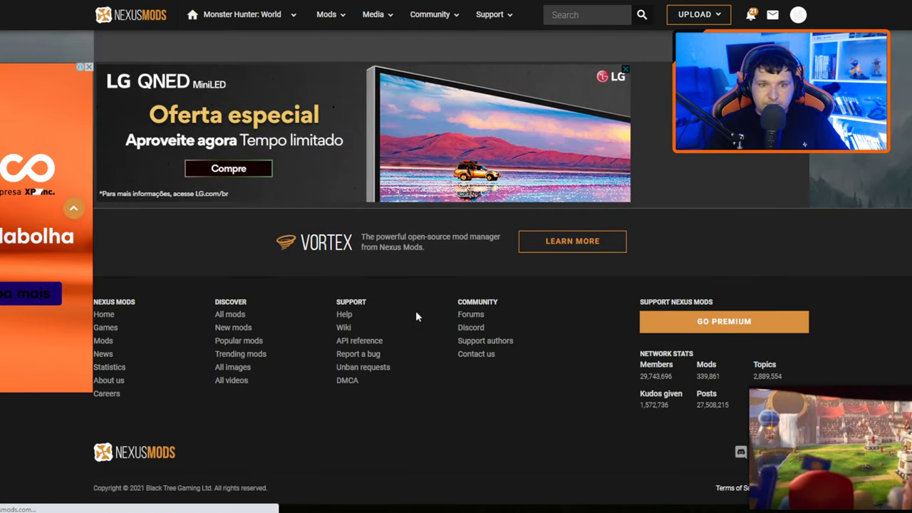
scroll(416, 313, "up", 10)
scroll(411, 323, "up", 20)
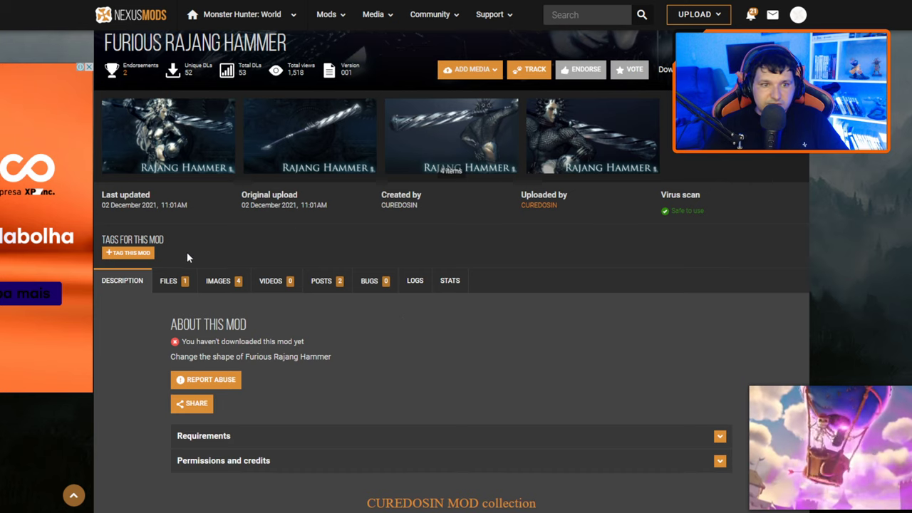
Show the Furious Rajang Hammer files again and highlight the NativePC folder in the install path of the main file's instructions
left_click(171, 281)
scroll(609, 280, "down", 5)
scroll(609, 280, "down", 2)
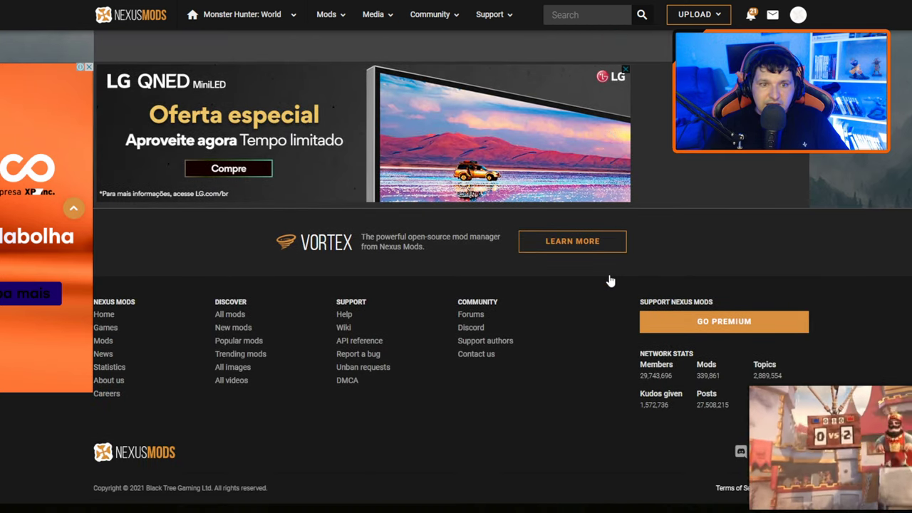
scroll(610, 280, "up", 6)
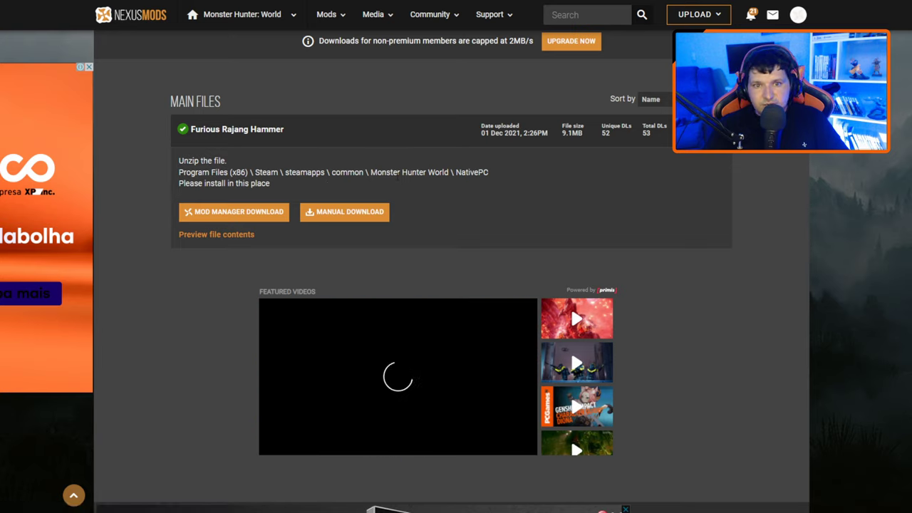
left_click_drag(455, 173, 491, 177)
left_click(518, 190)
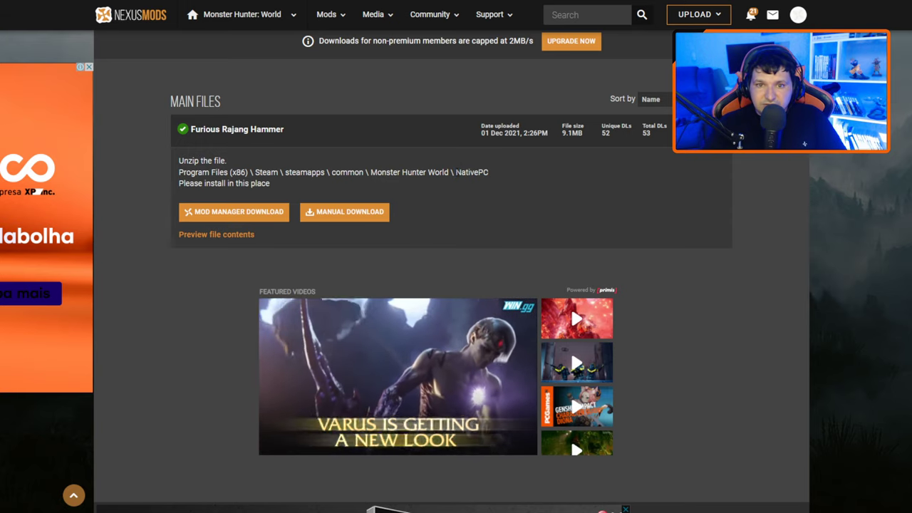
left_click_drag(455, 173, 509, 192)
left_click(515, 230)
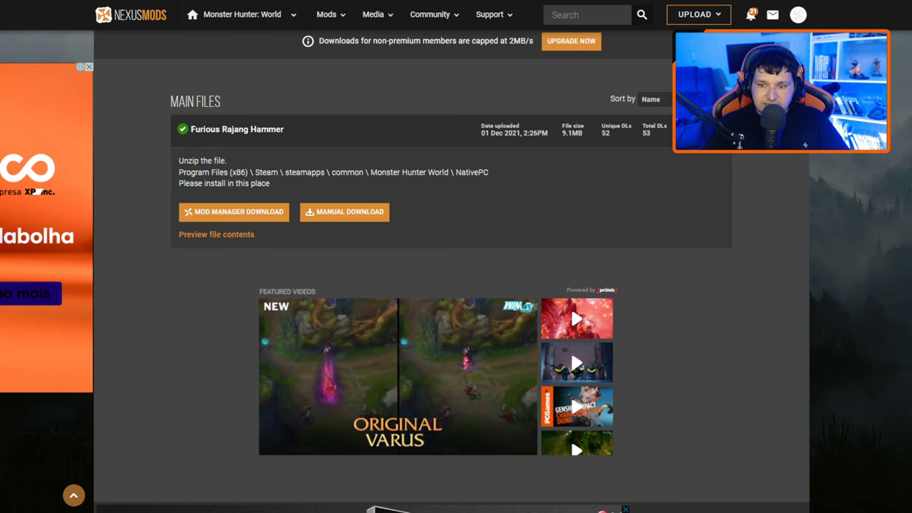
Switch to the Monster Hunter World folder, open the ntPC folder inside ICE, and return to the Furious Rajang Hammer page on Nexus Mods
mouse_move(725, 511)
left_click(715, 492)
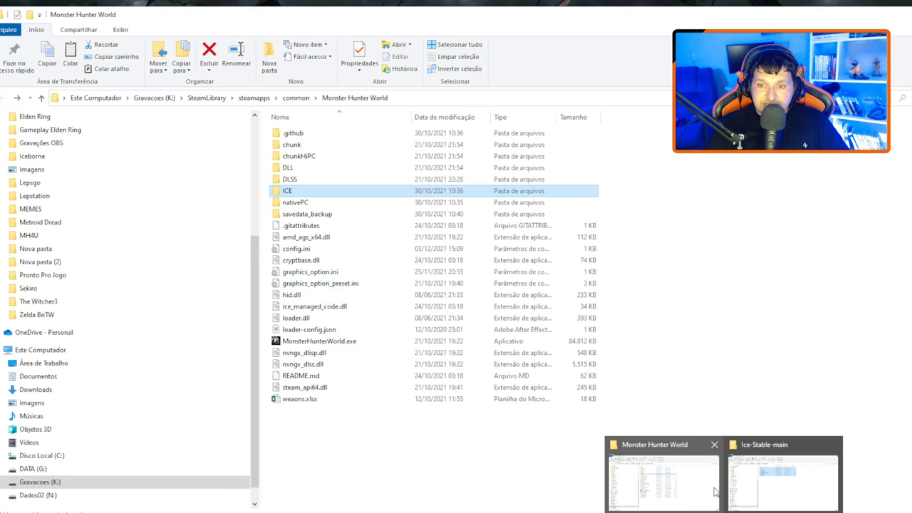
double_click(327, 191)
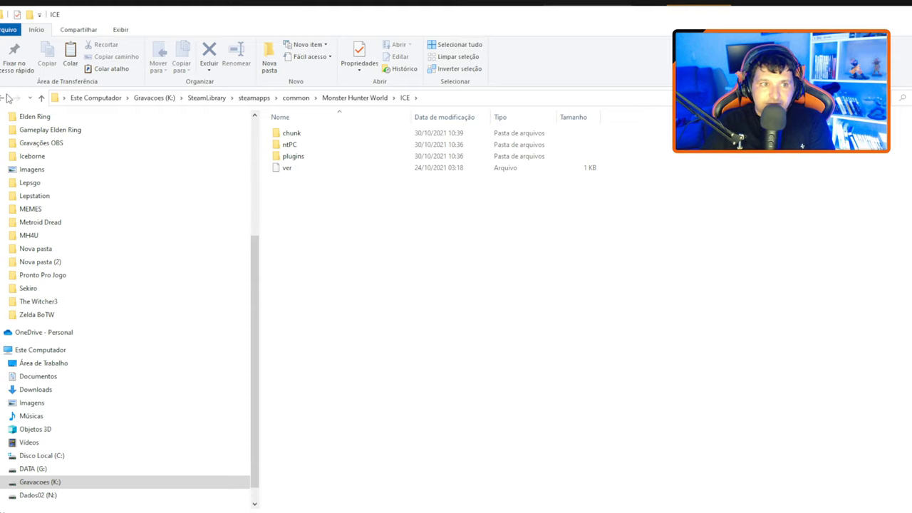
left_click(6, 97)
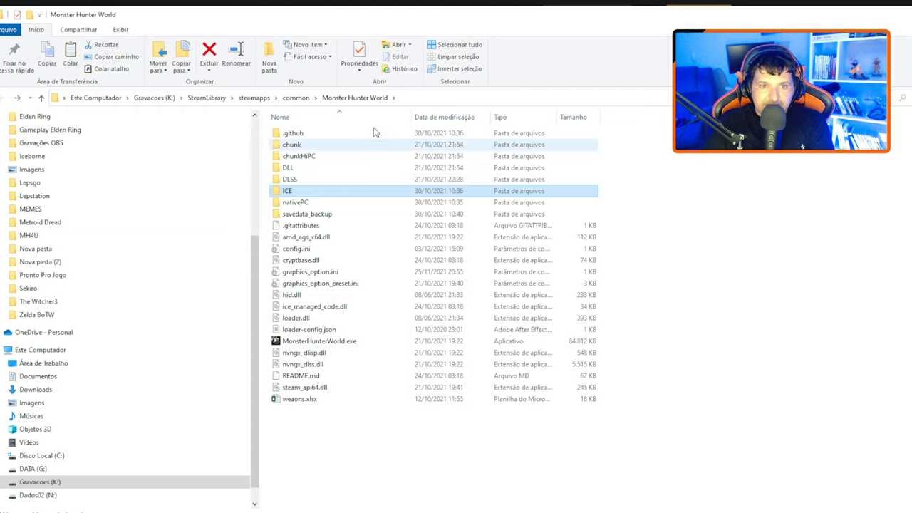
double_click(324, 191)
double_click(291, 145)
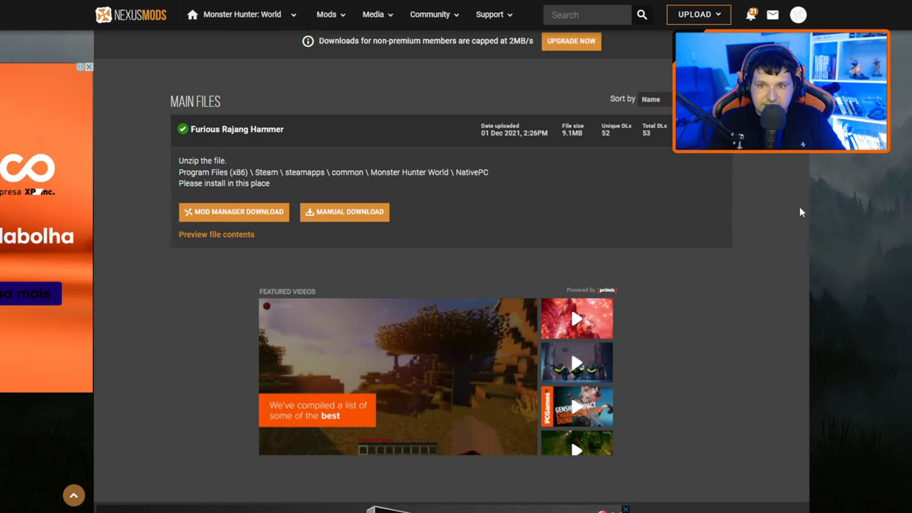
scroll(702, 301, "up", 3)
scroll(701, 295, "up", 3)
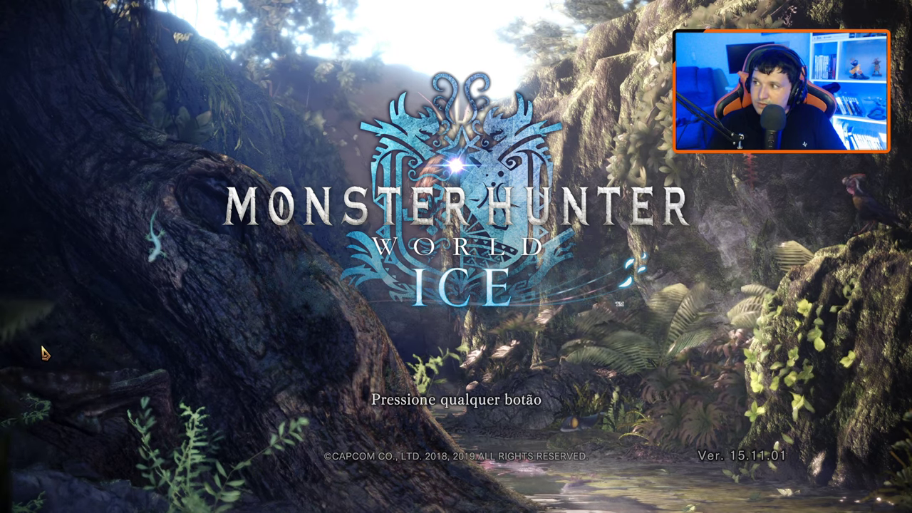
In Monster Hunter World ICE, pass the title screen, view the save data selection under Iniciar Jogo, and go back
left_click(42, 351)
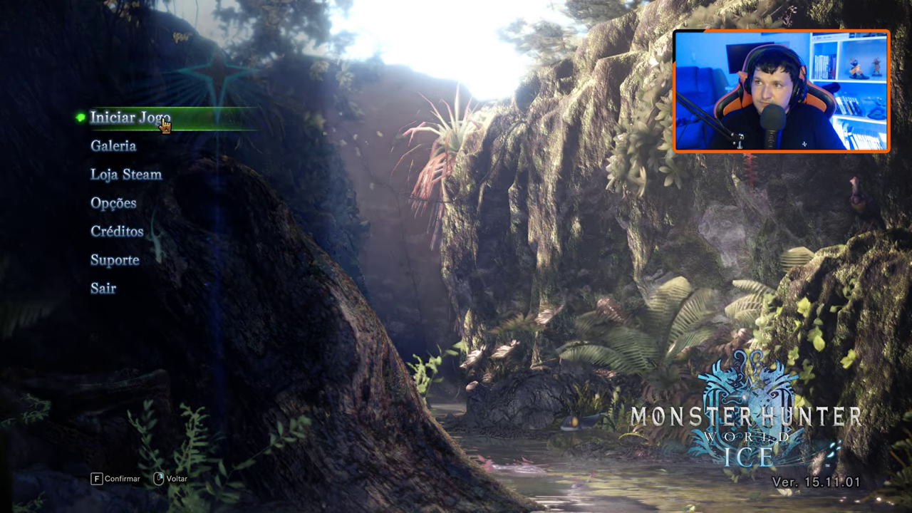
left_click(165, 125)
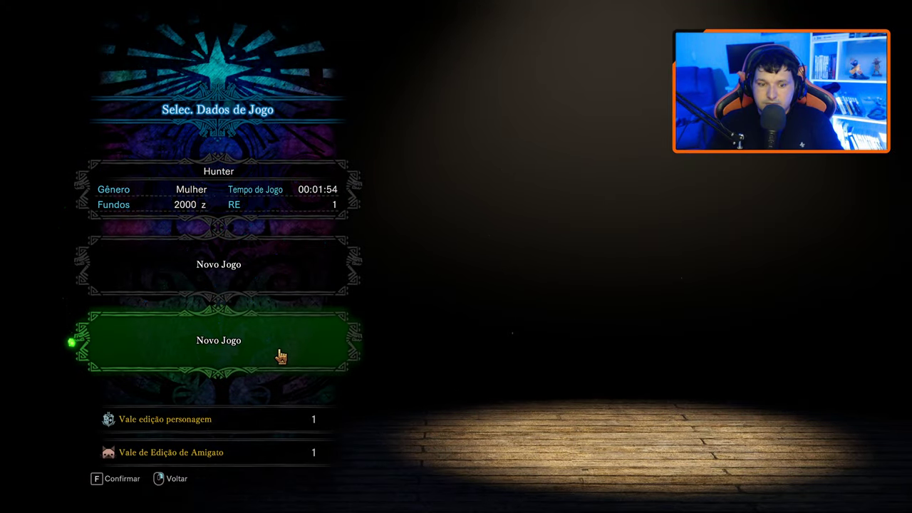
right_click(280, 356)
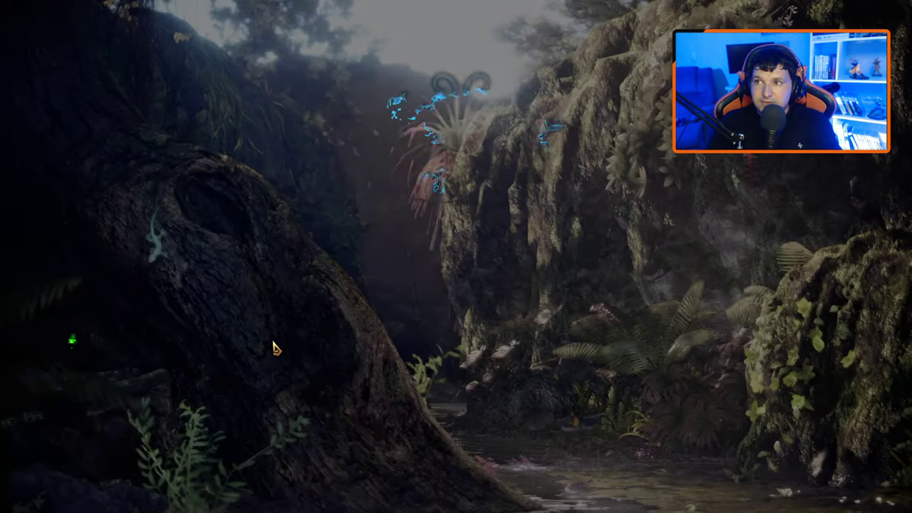